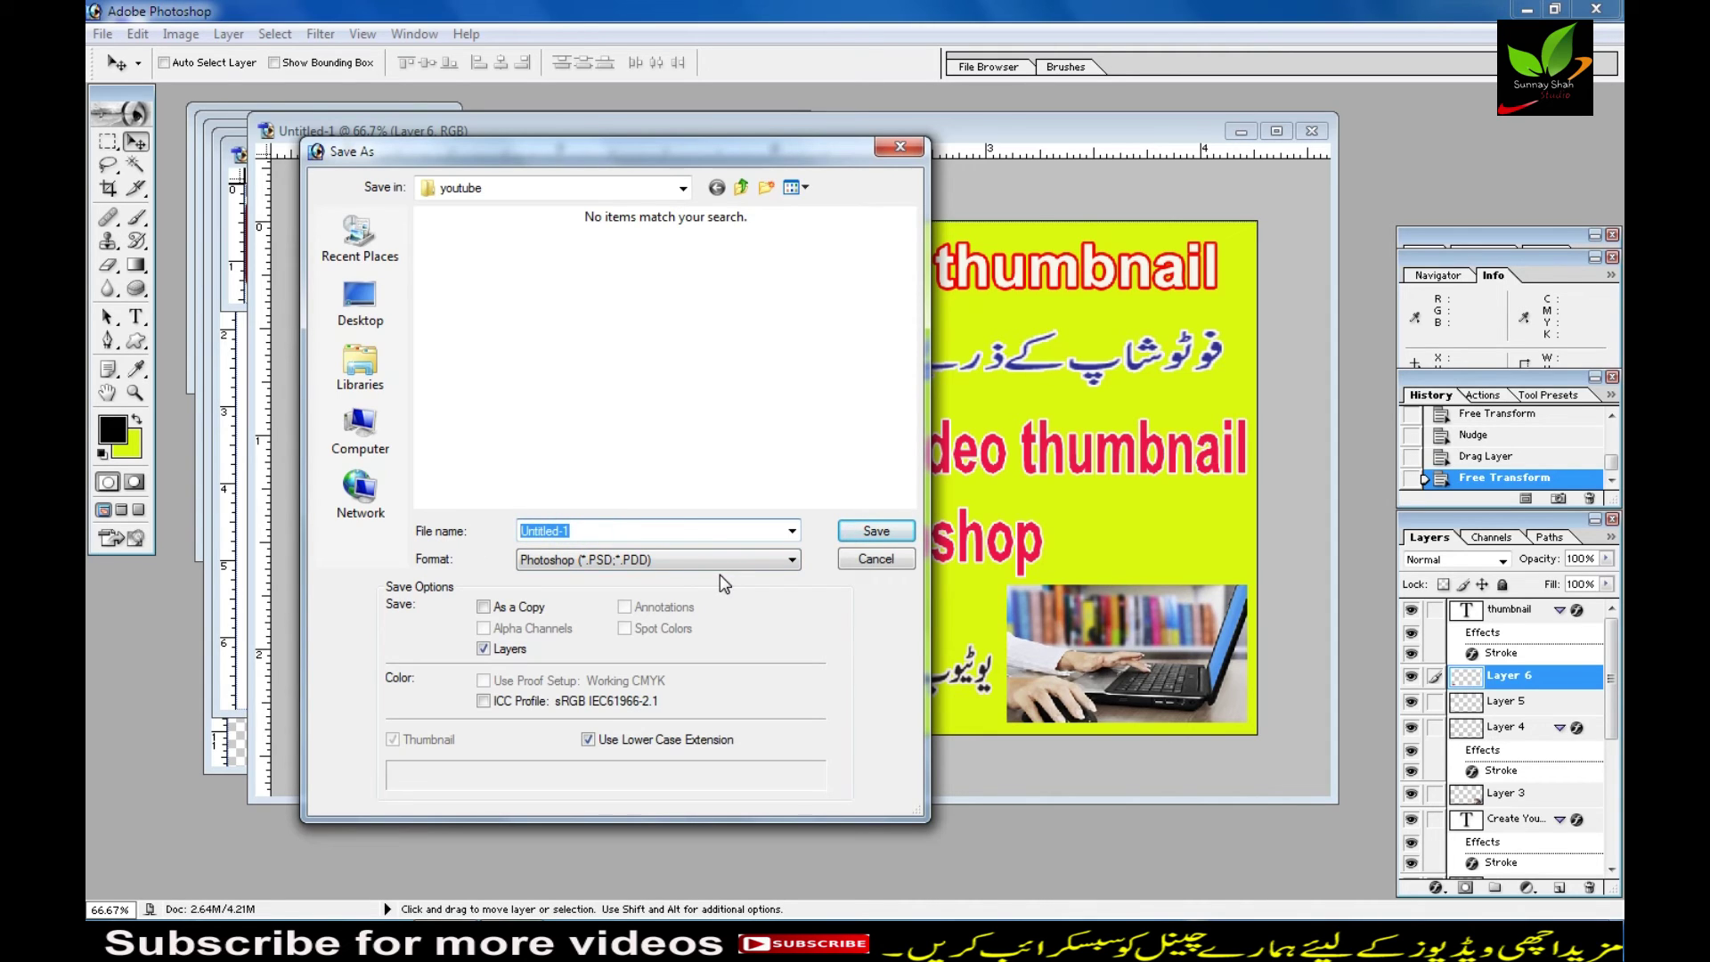
text(thumbnial)
click(629, 559)
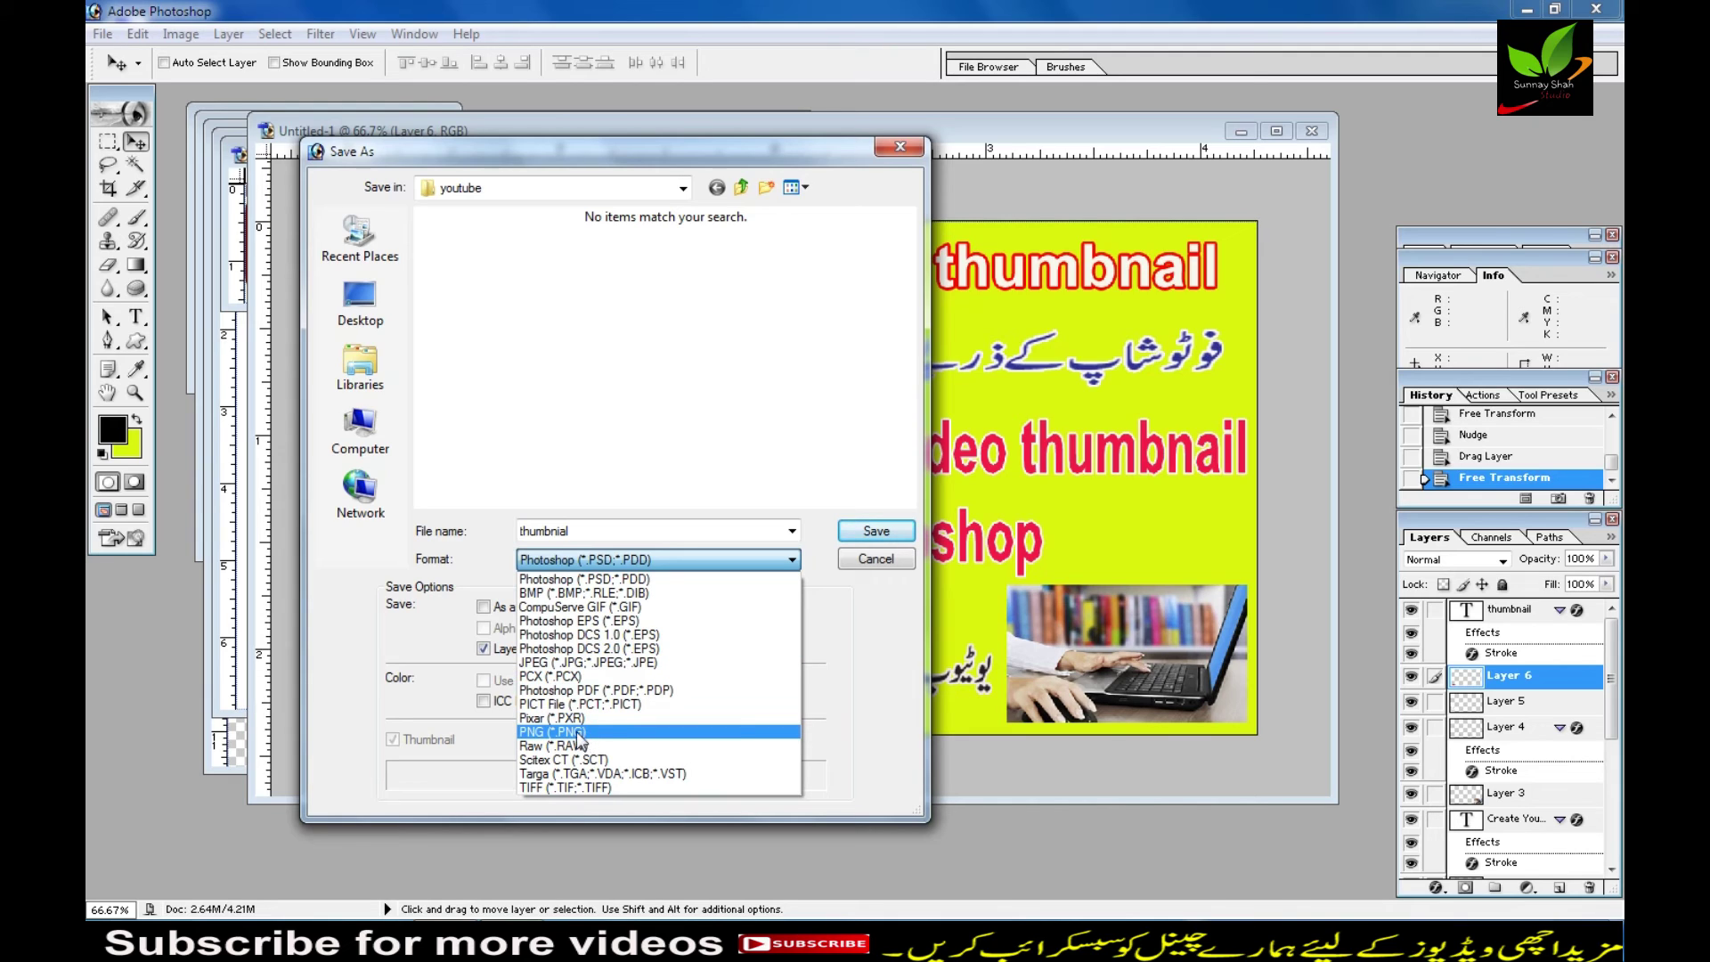
click(568, 663)
click(882, 561)
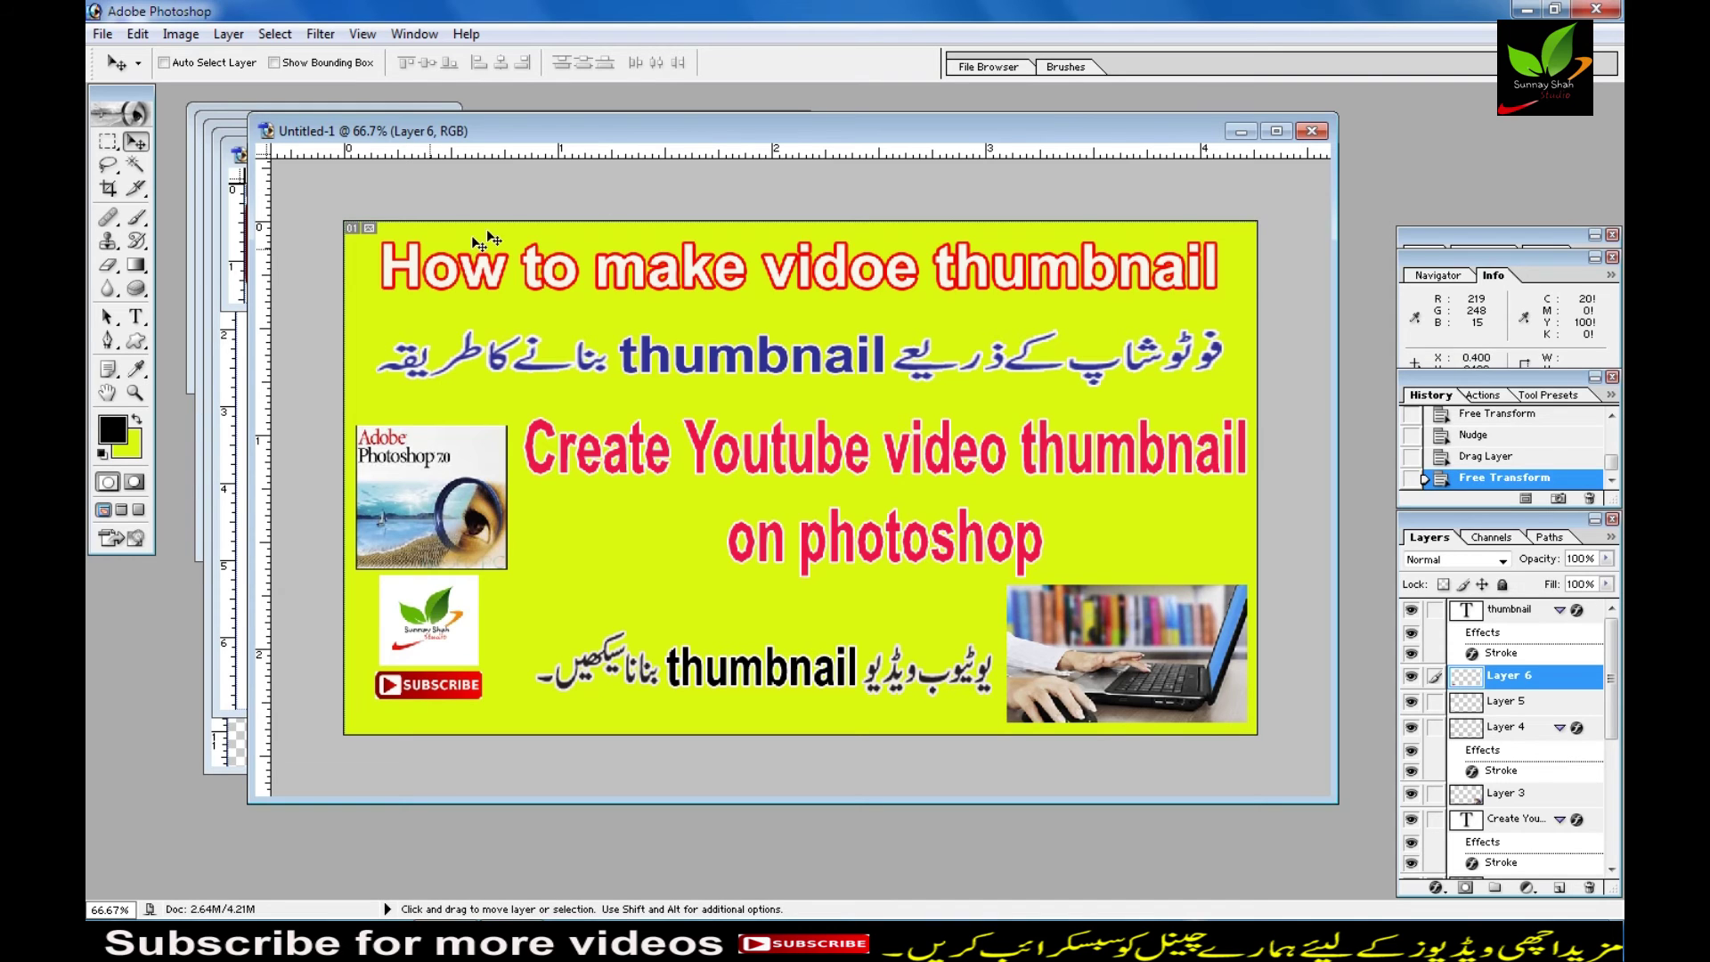
mouse_move(668, 133)
mouse_down()
mouse_move(721, 163)
mouse_move(694, 139)
mouse_up()
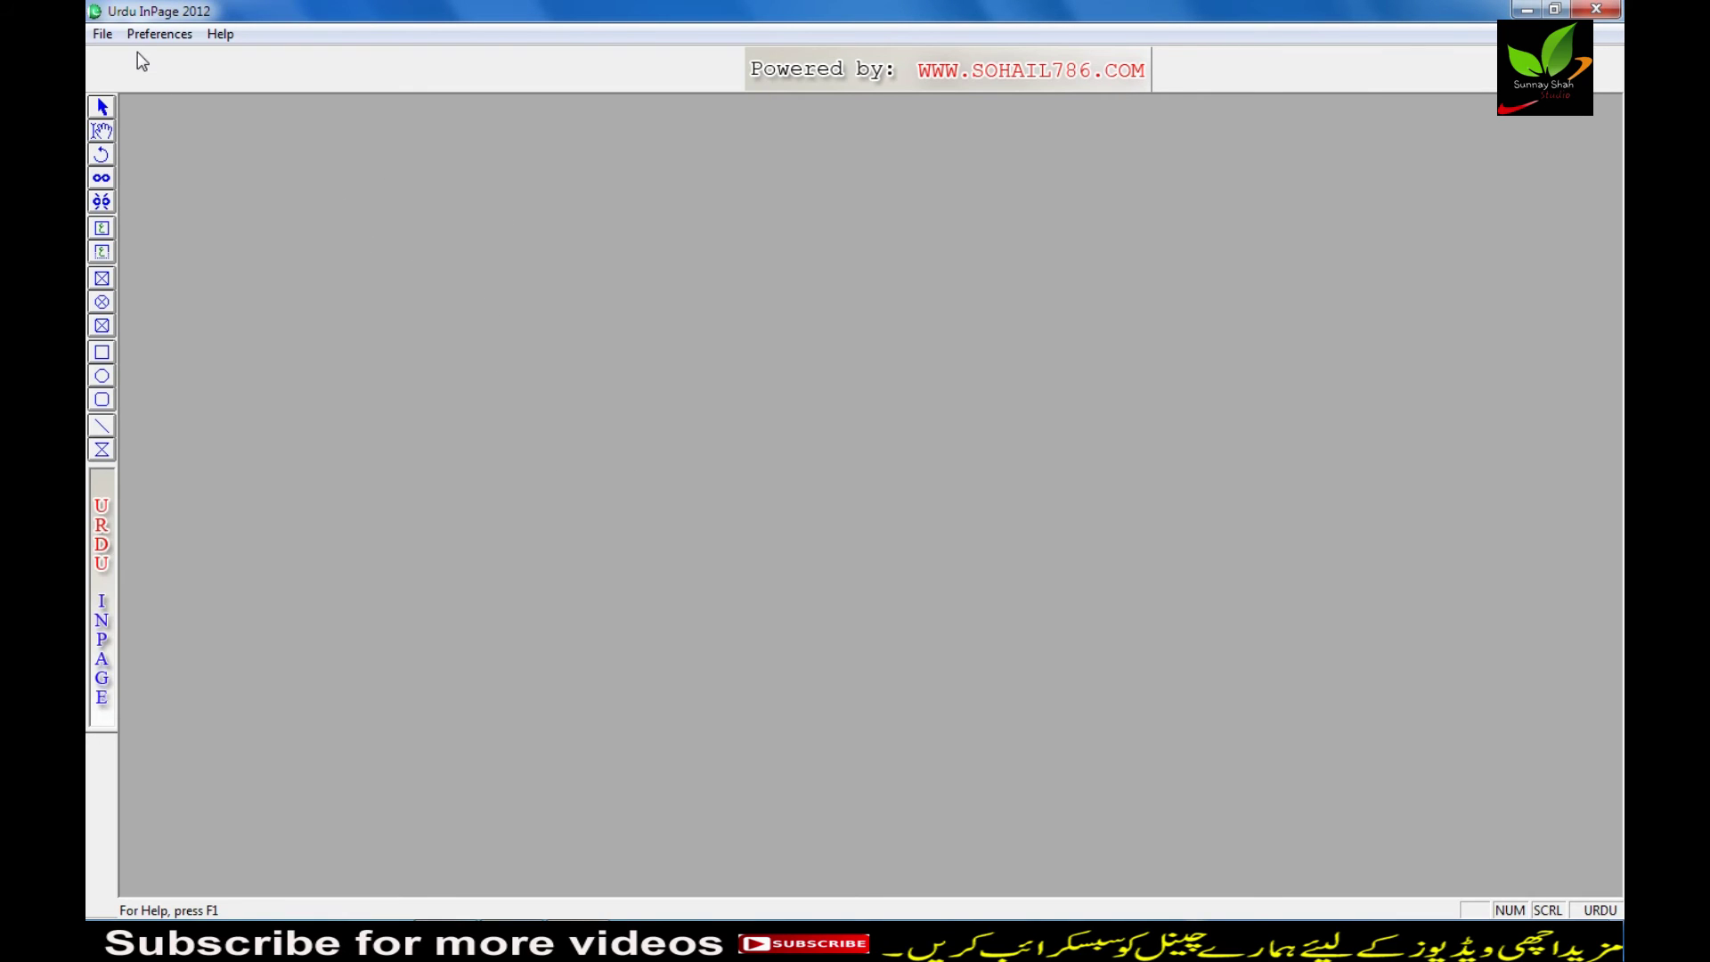
Step: Switch to Urdu InPage and create a new A4 portrait document with right-to-left direction
click(103, 34)
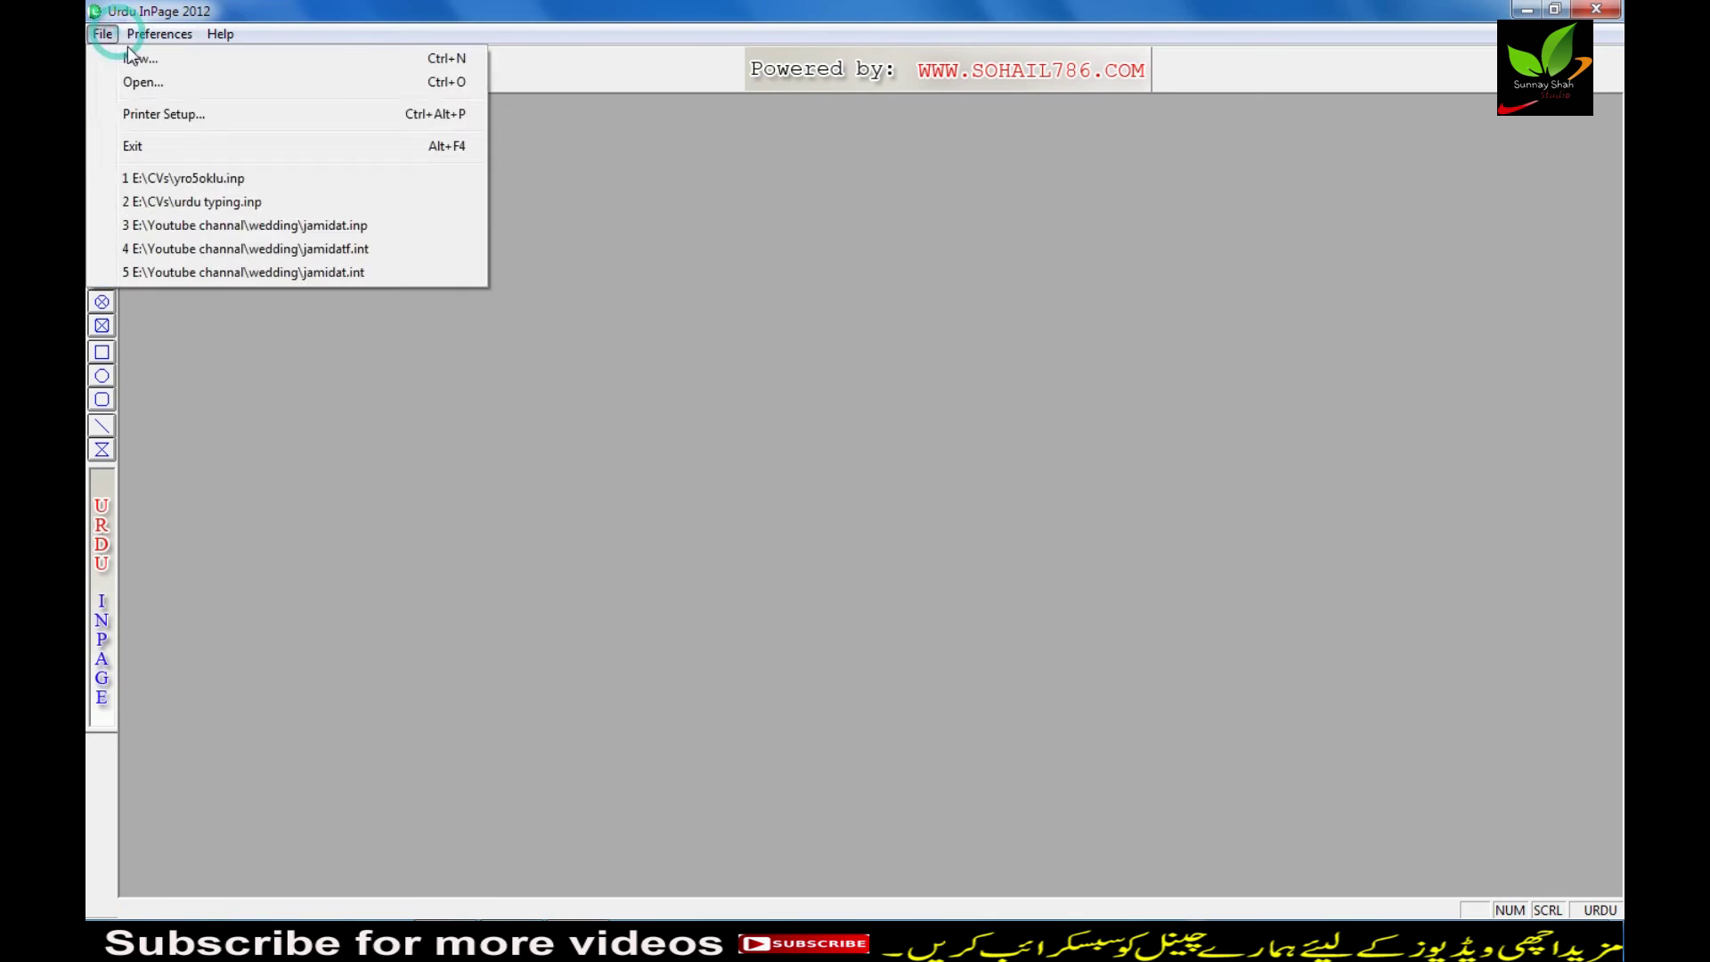
click(123, 58)
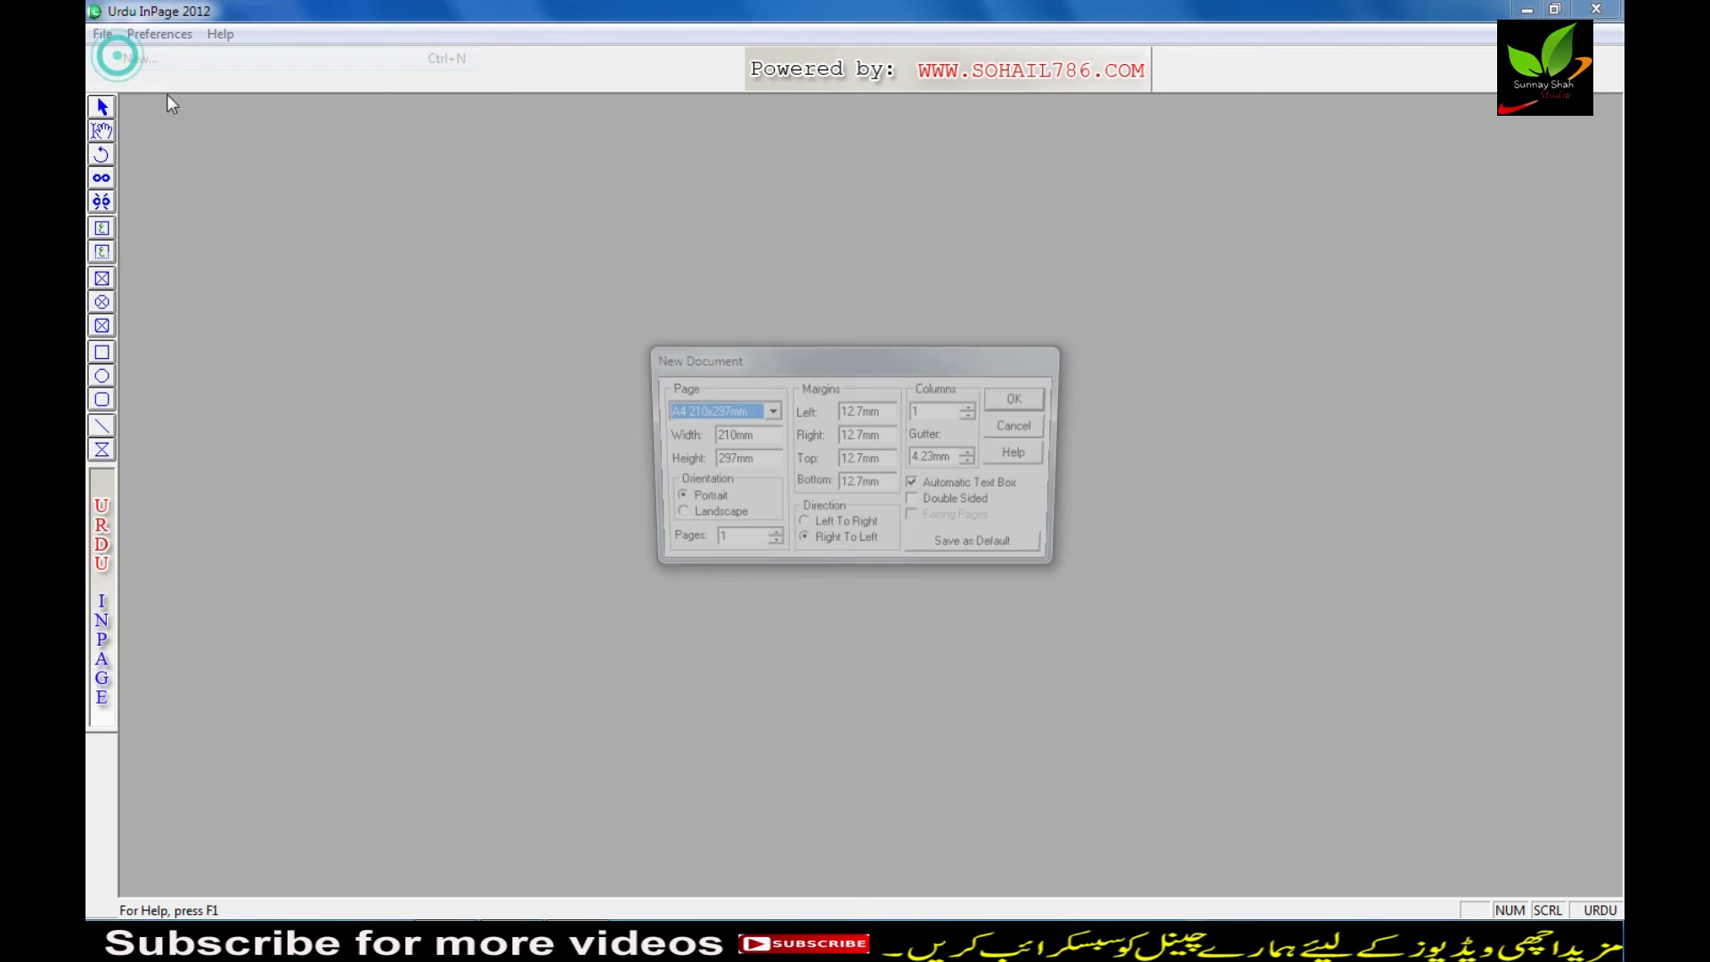
click(1045, 402)
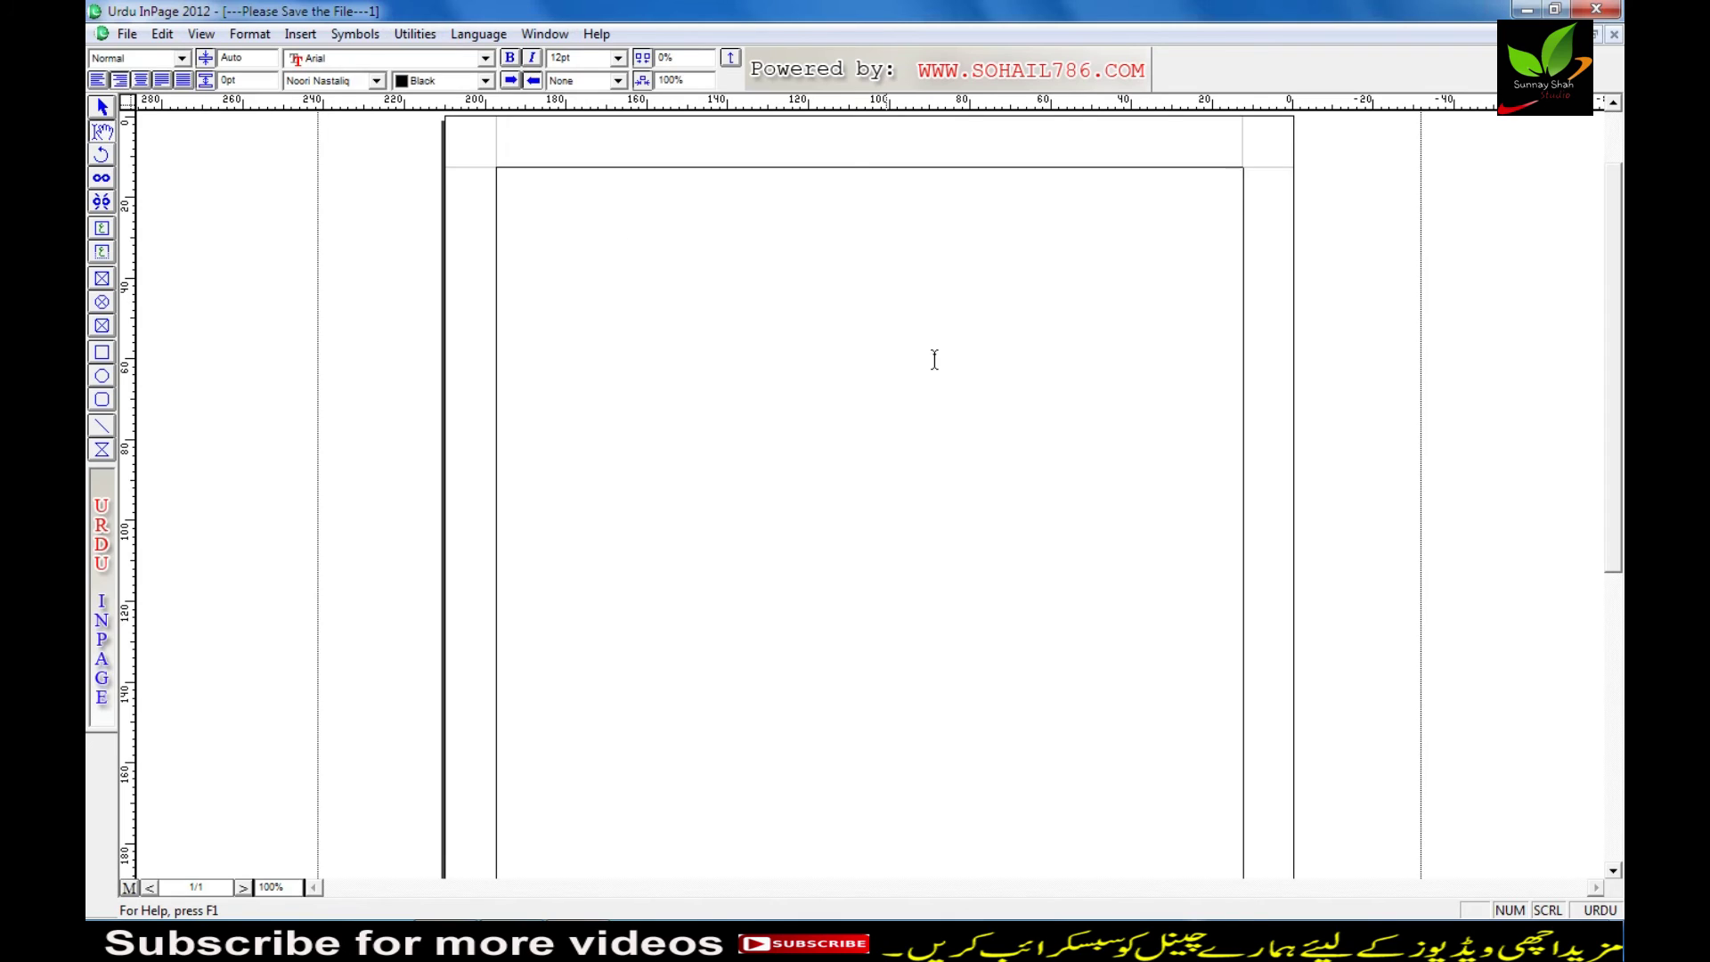
Step: Try to set the font size to 36 pt before placing the cursor in the page's text box
click(618, 59)
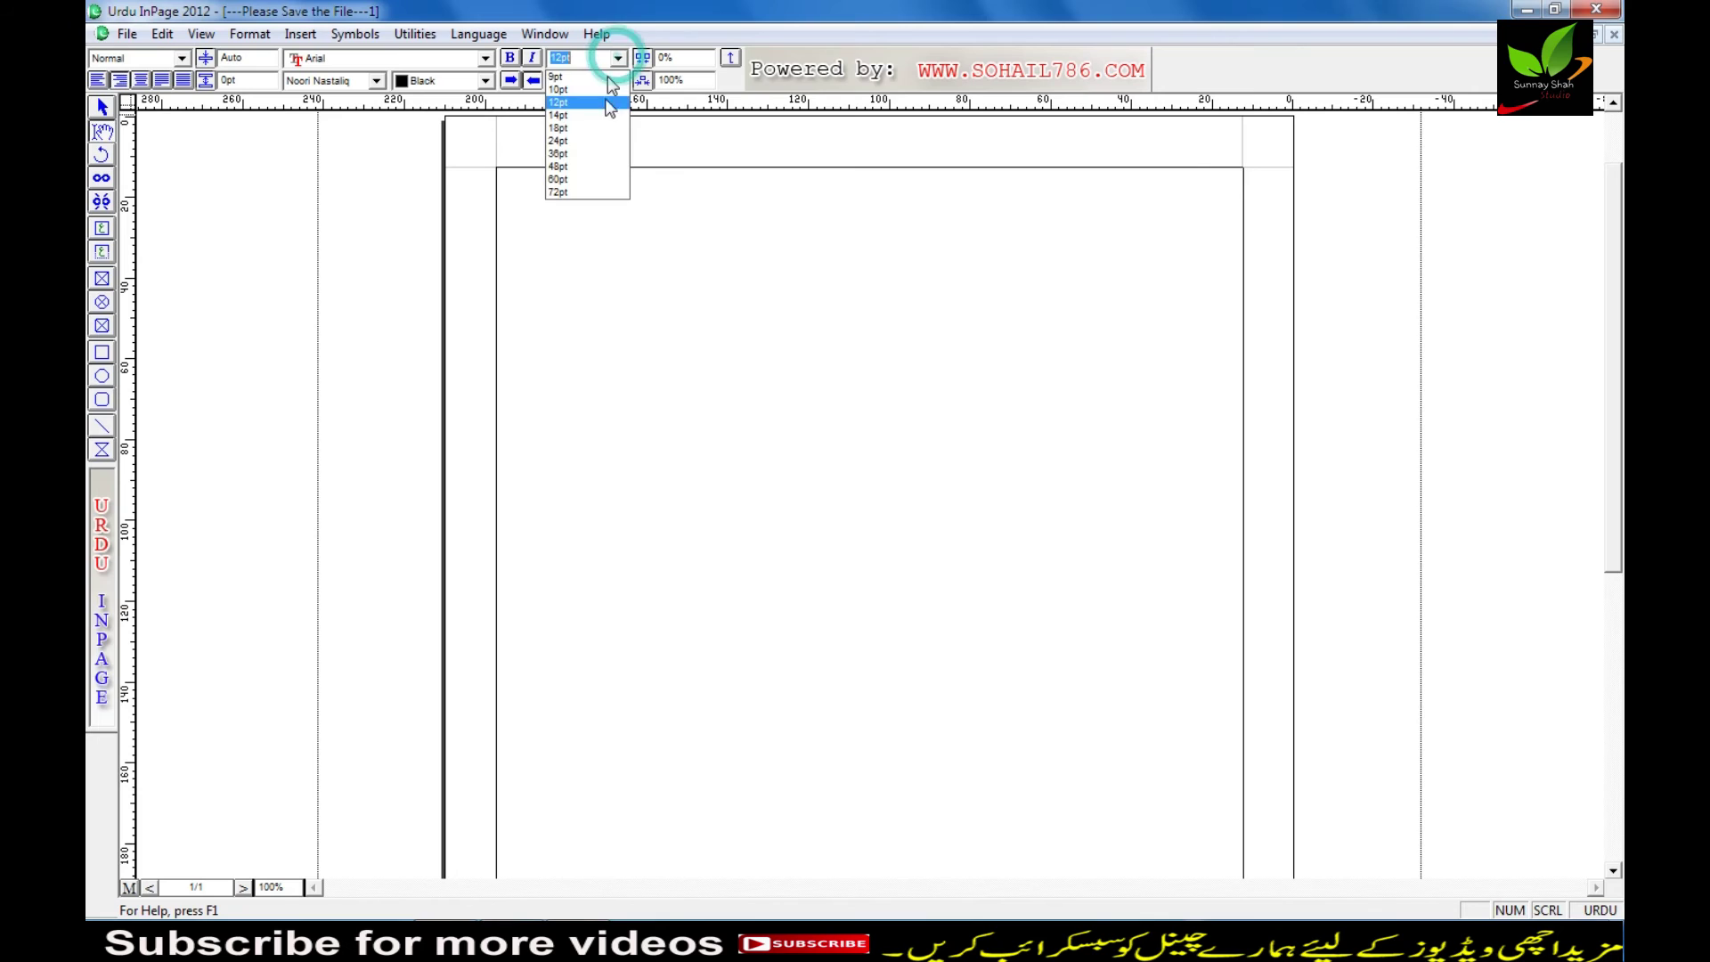
click(590, 157)
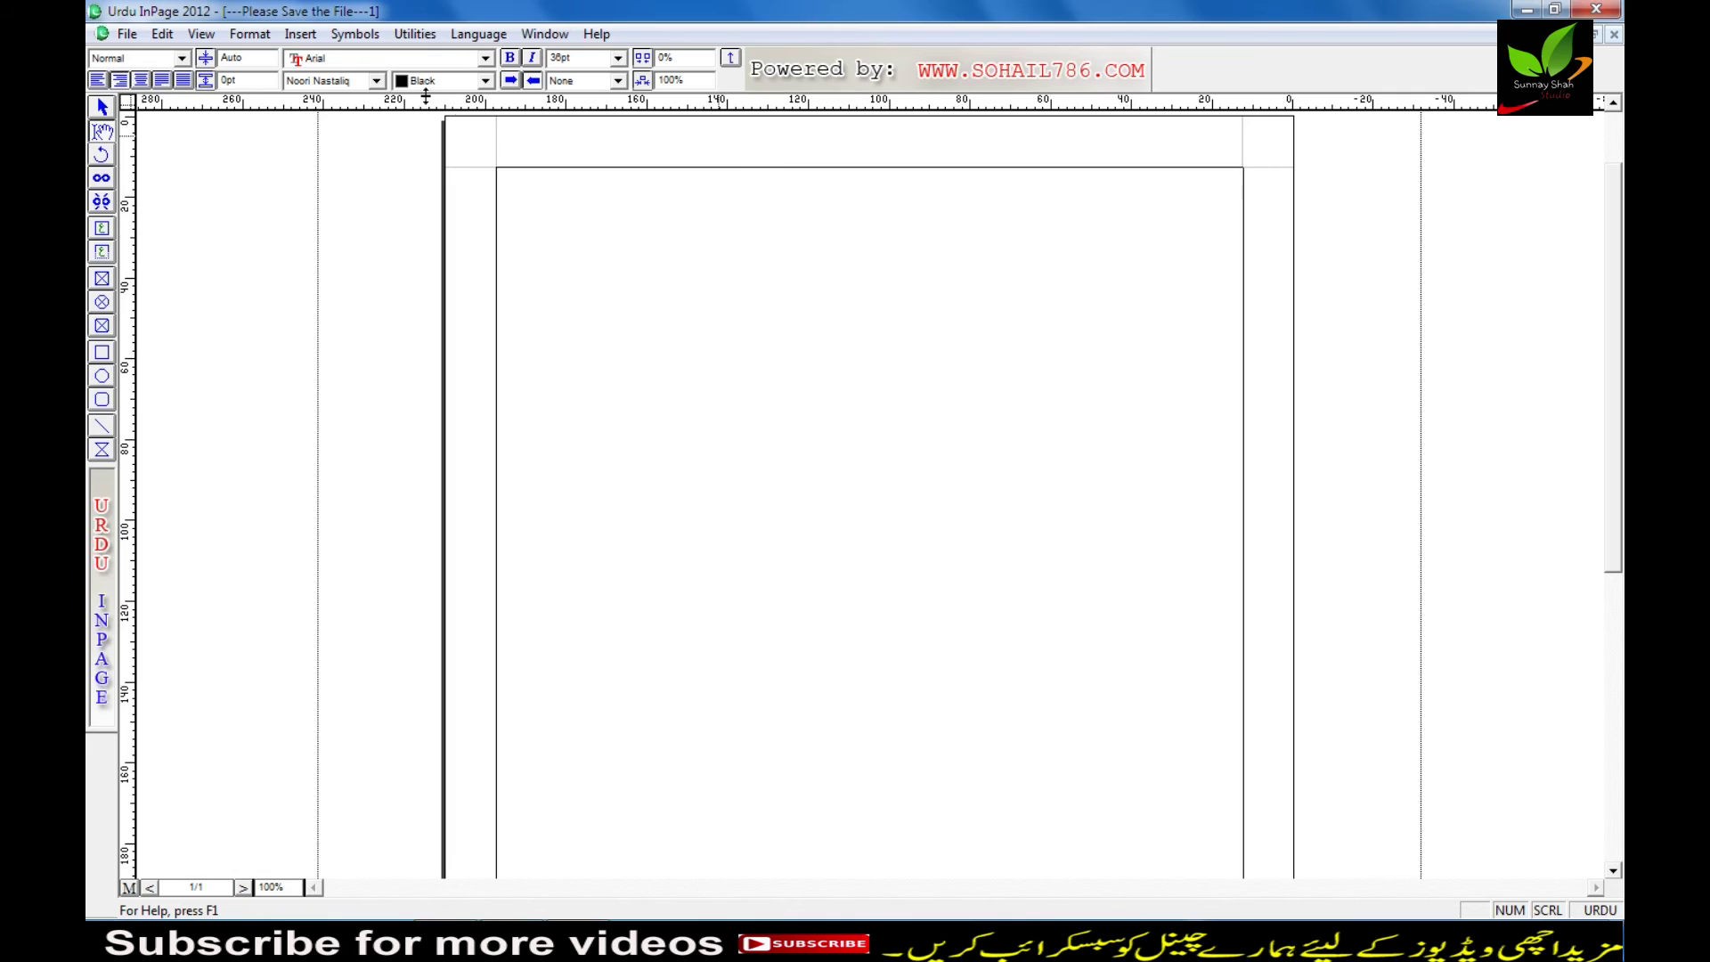
click(485, 83)
click(486, 83)
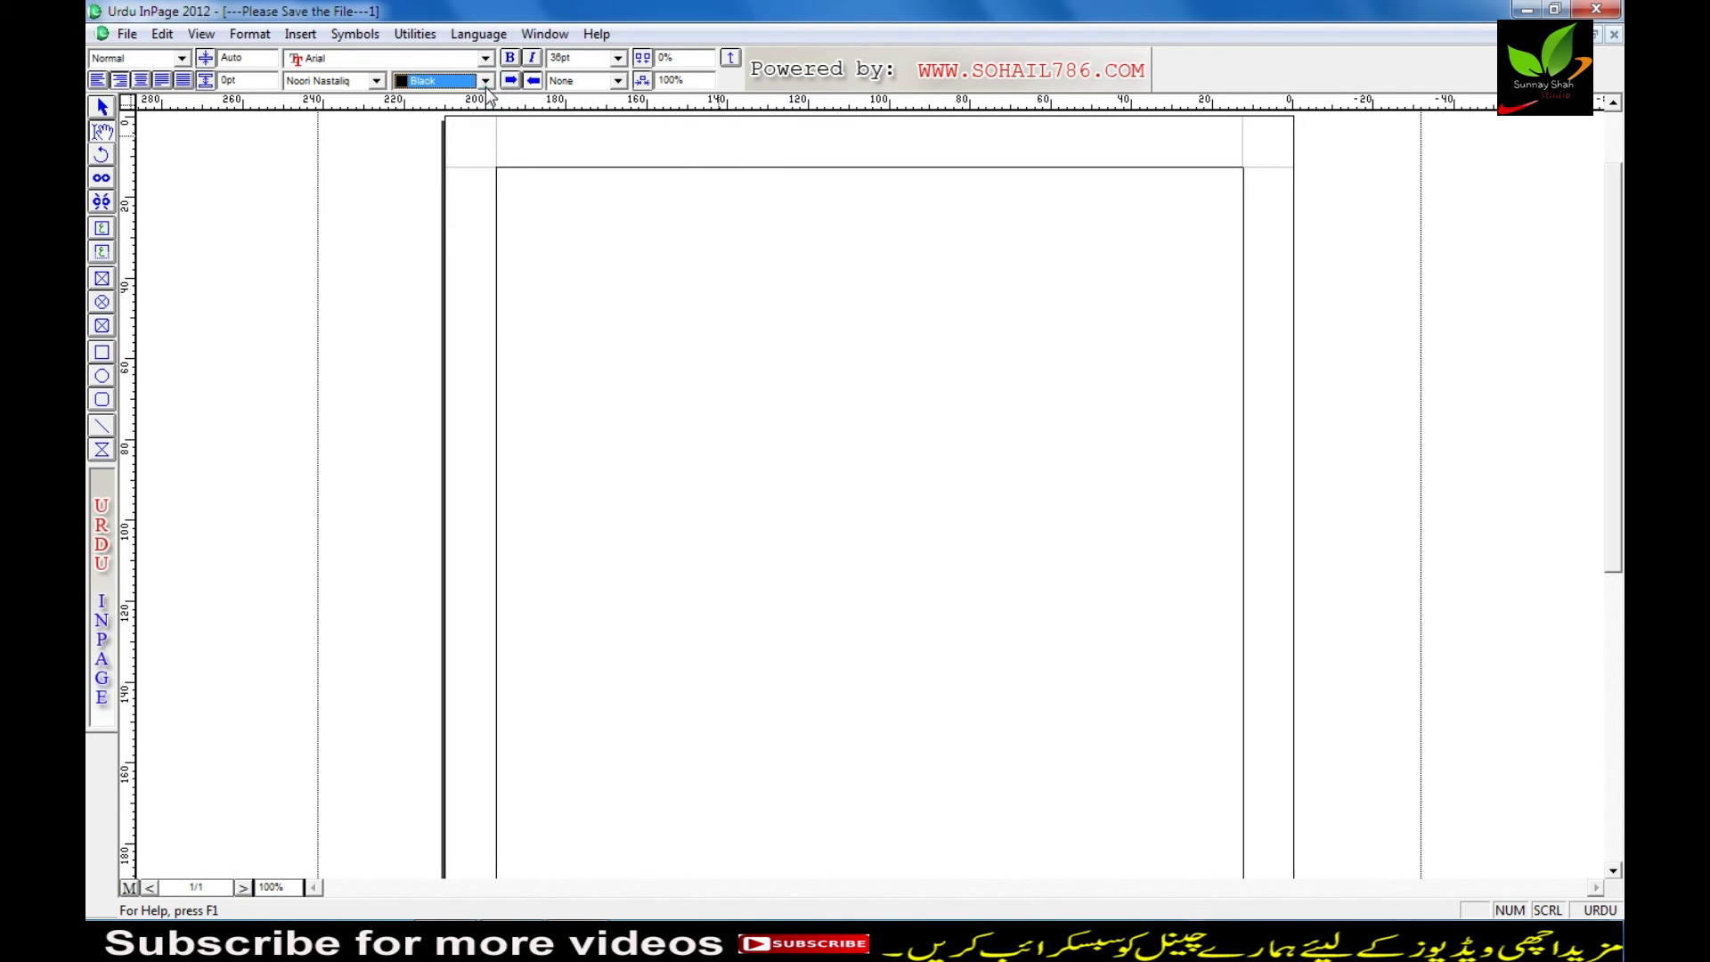
Step: Enter the Urdu words "فوٹوشوپ میں" at the start of the page's text box
click(1156, 215)
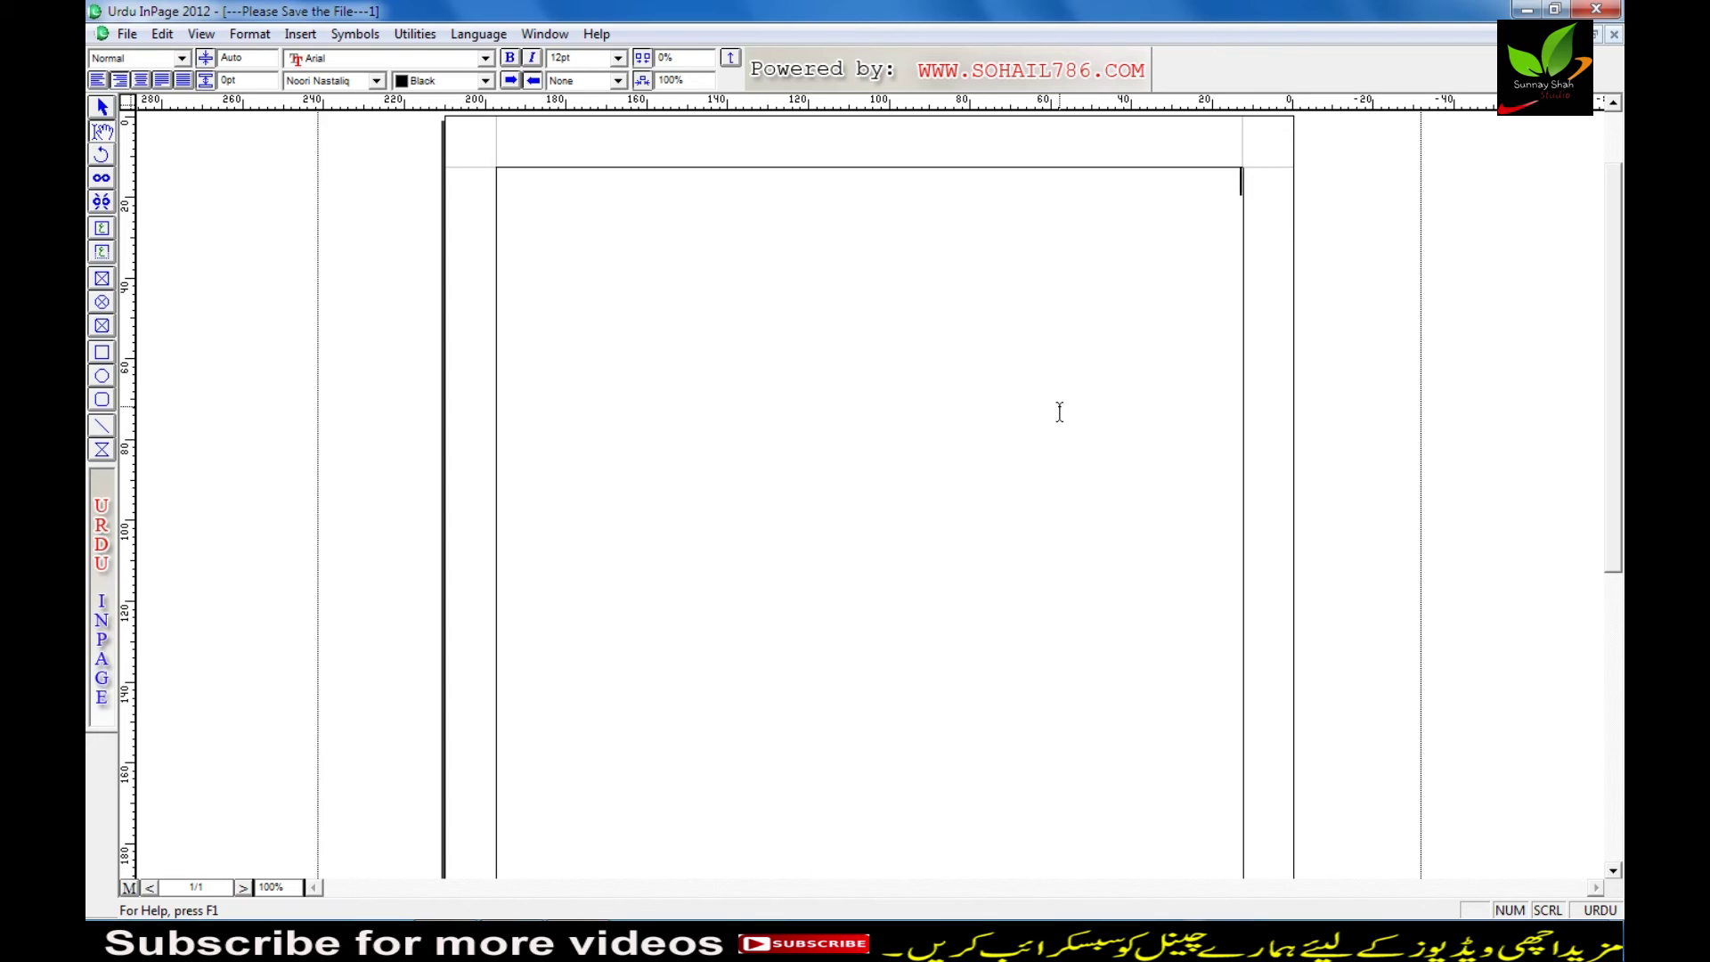
text(ت)
text(وٹ)
text(س)
text(پ)
text(یں)
Step: Select the entered Urdu words and set their font size to 36 pt
click(1181, 179)
drag(1176, 169, 1179, 132)
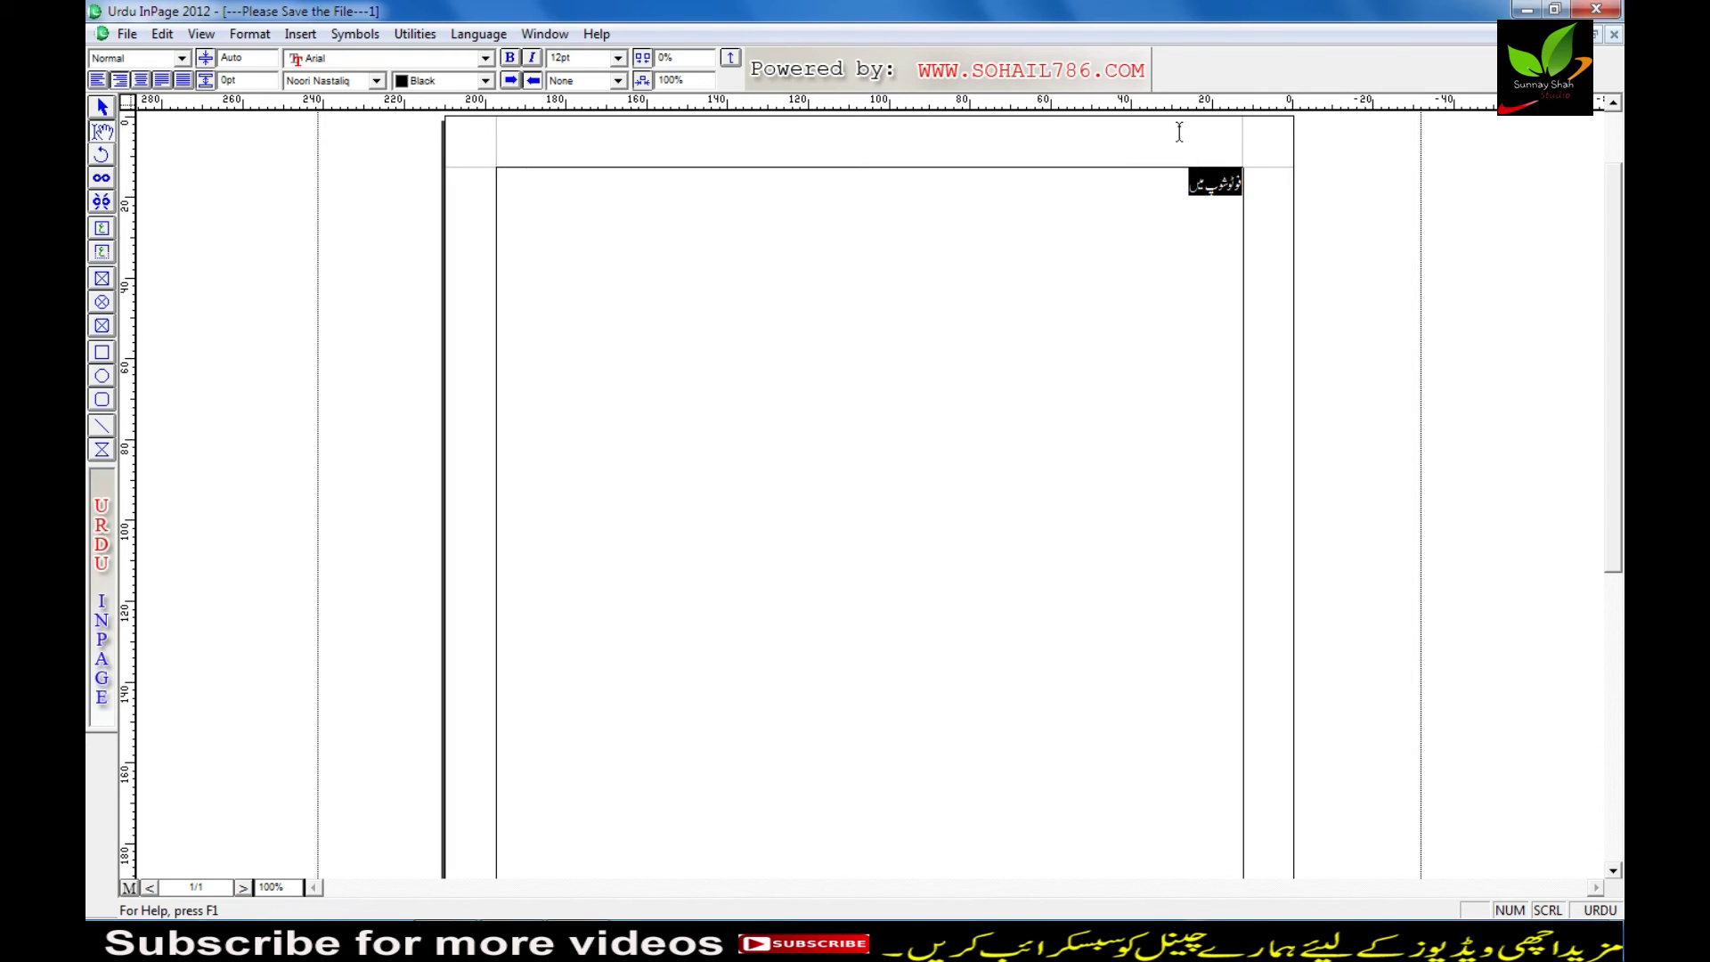
click(617, 58)
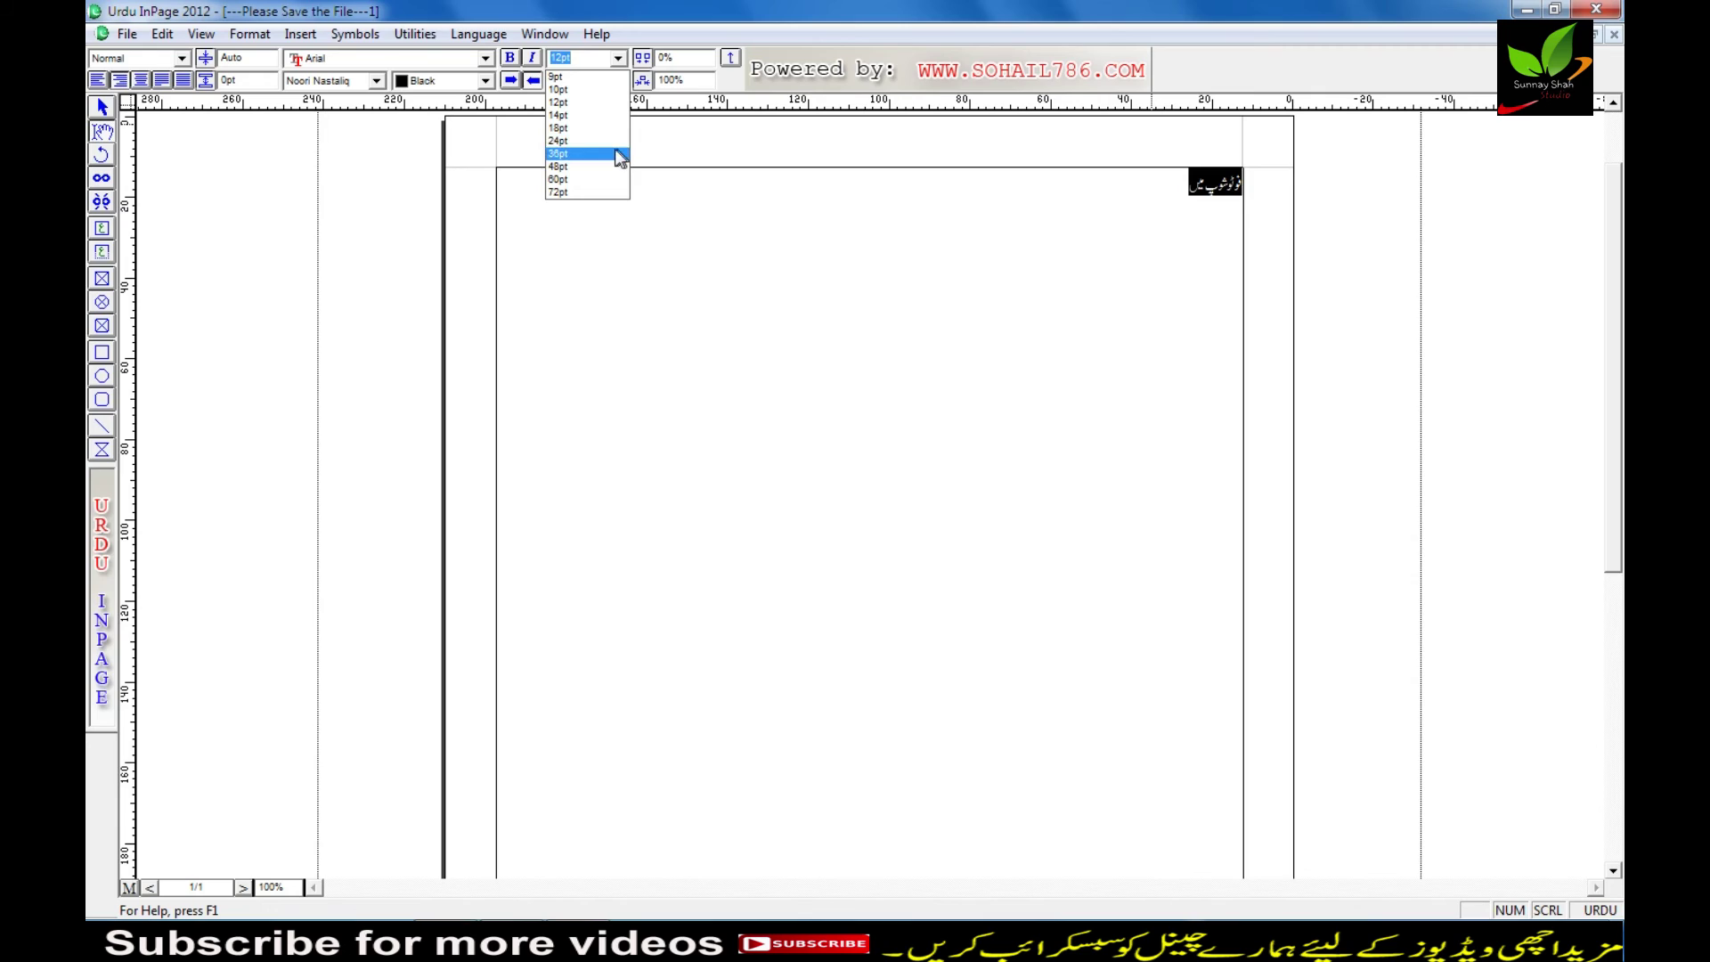
click(611, 153)
Step: Continue the Urdu line after the existing words with "ویڈیو تھمب نیل بنانے کا طریقہ"
click(1039, 211)
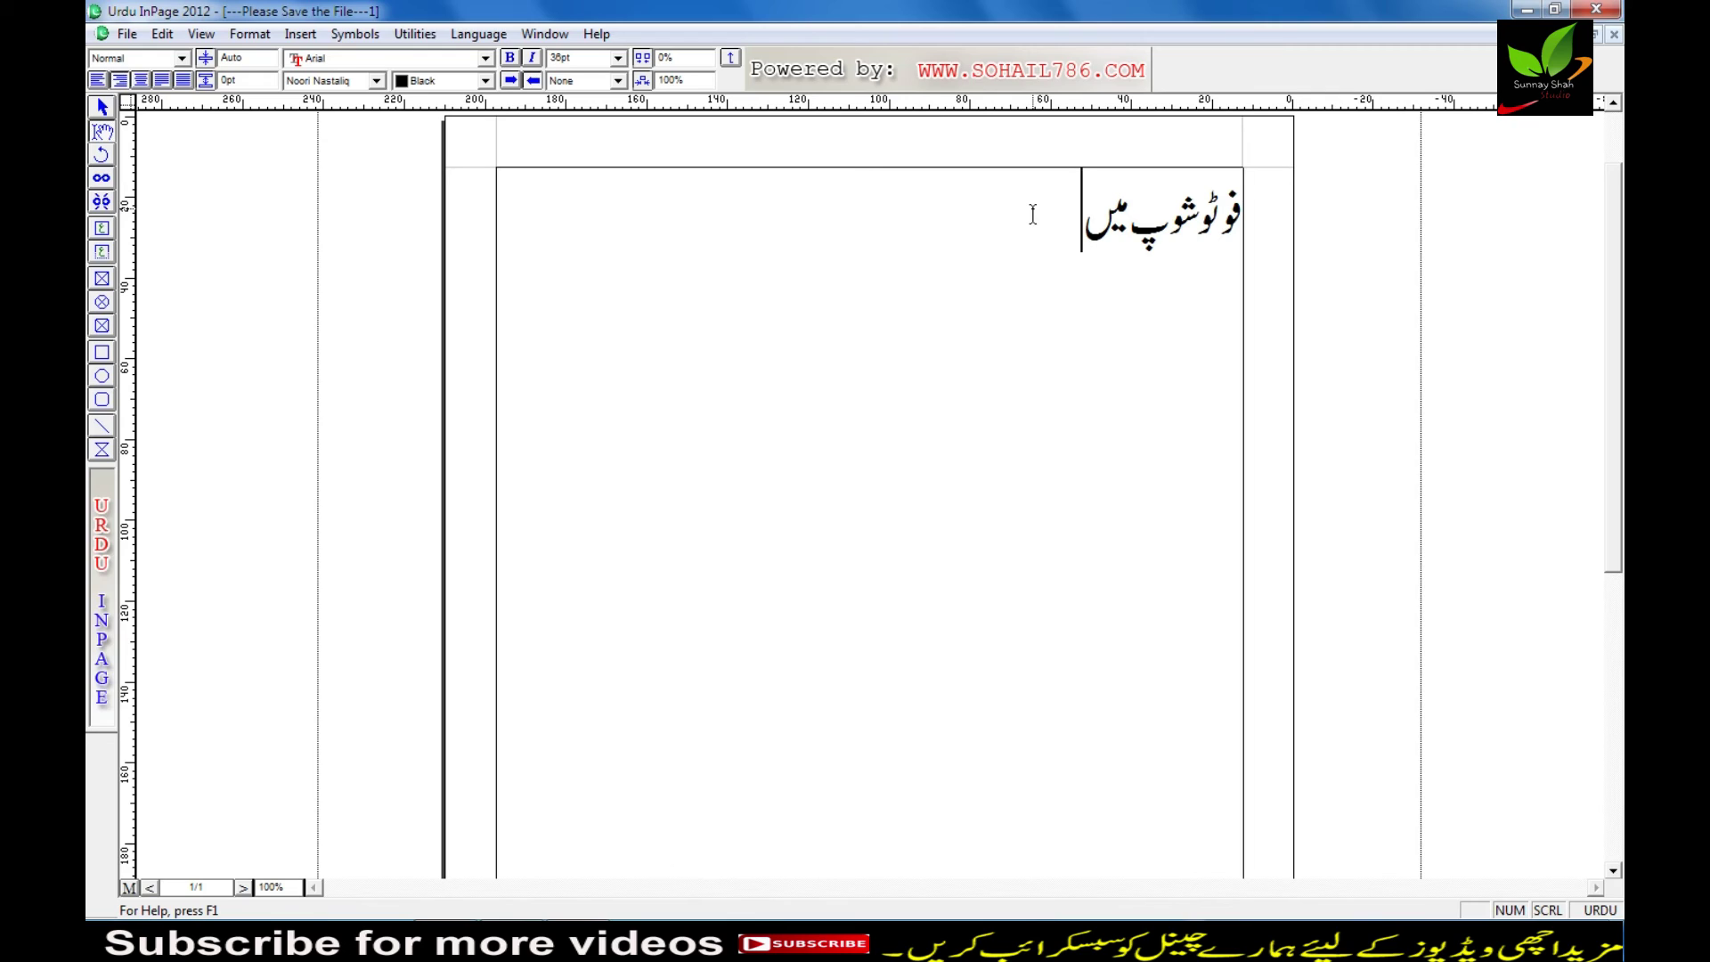
text(ویڈیو)
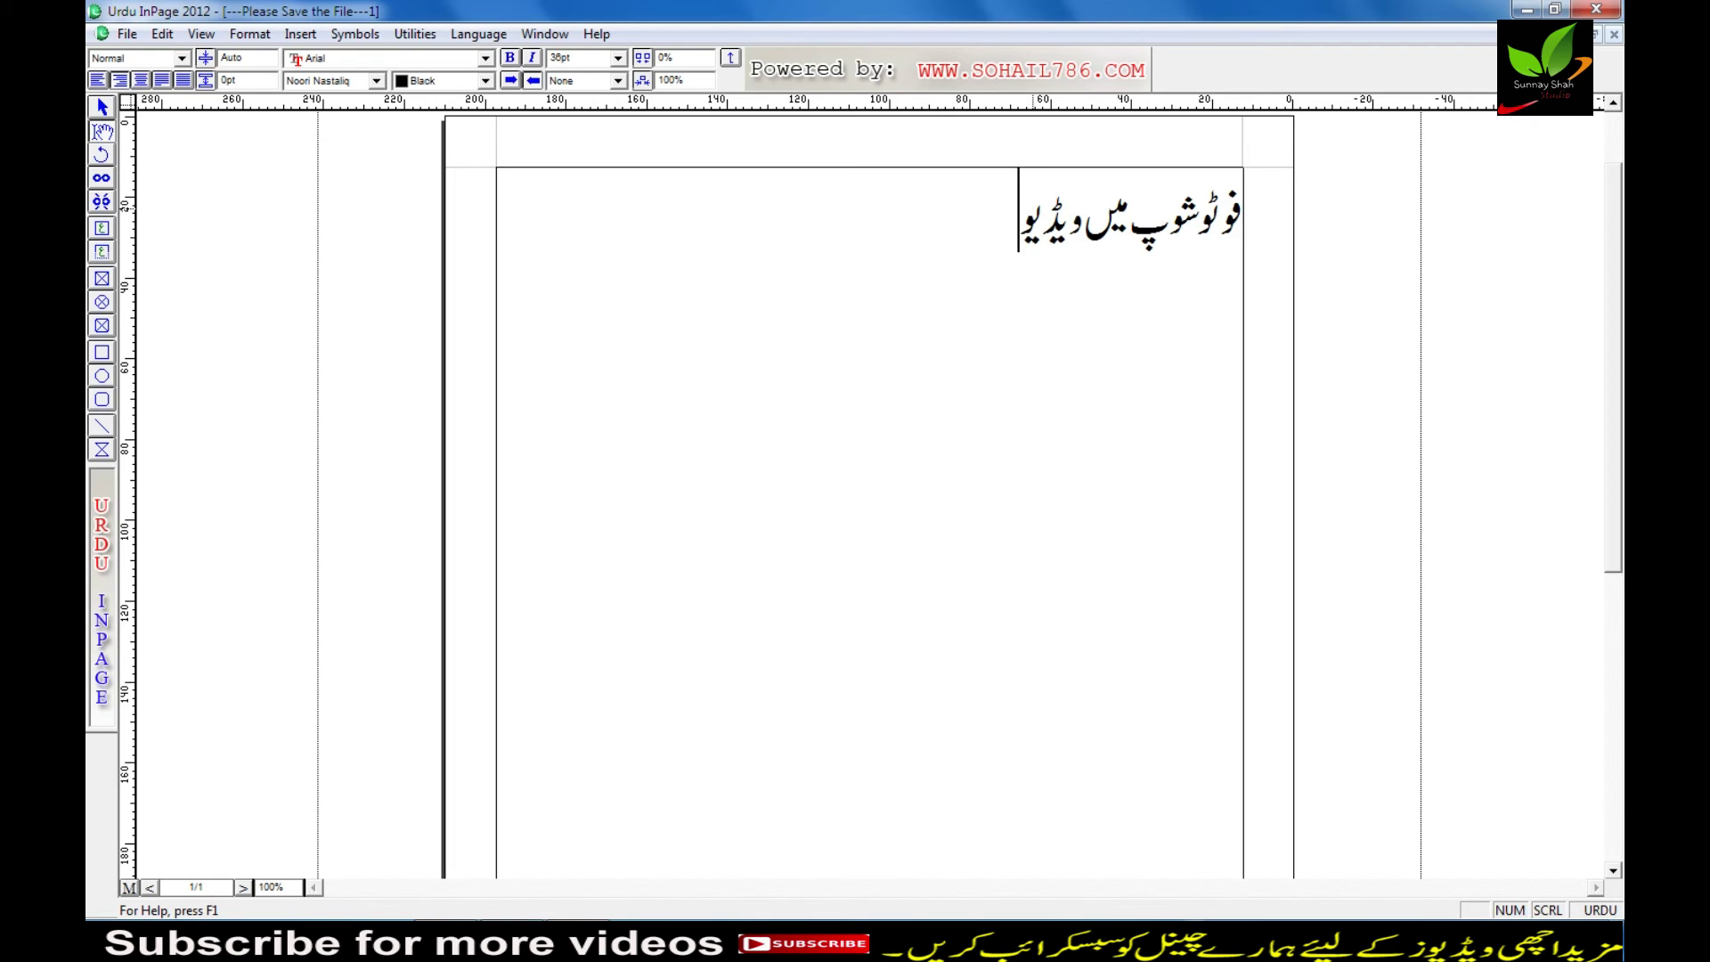
text(تھب)
key(BackSpace)
text(مب نیل)
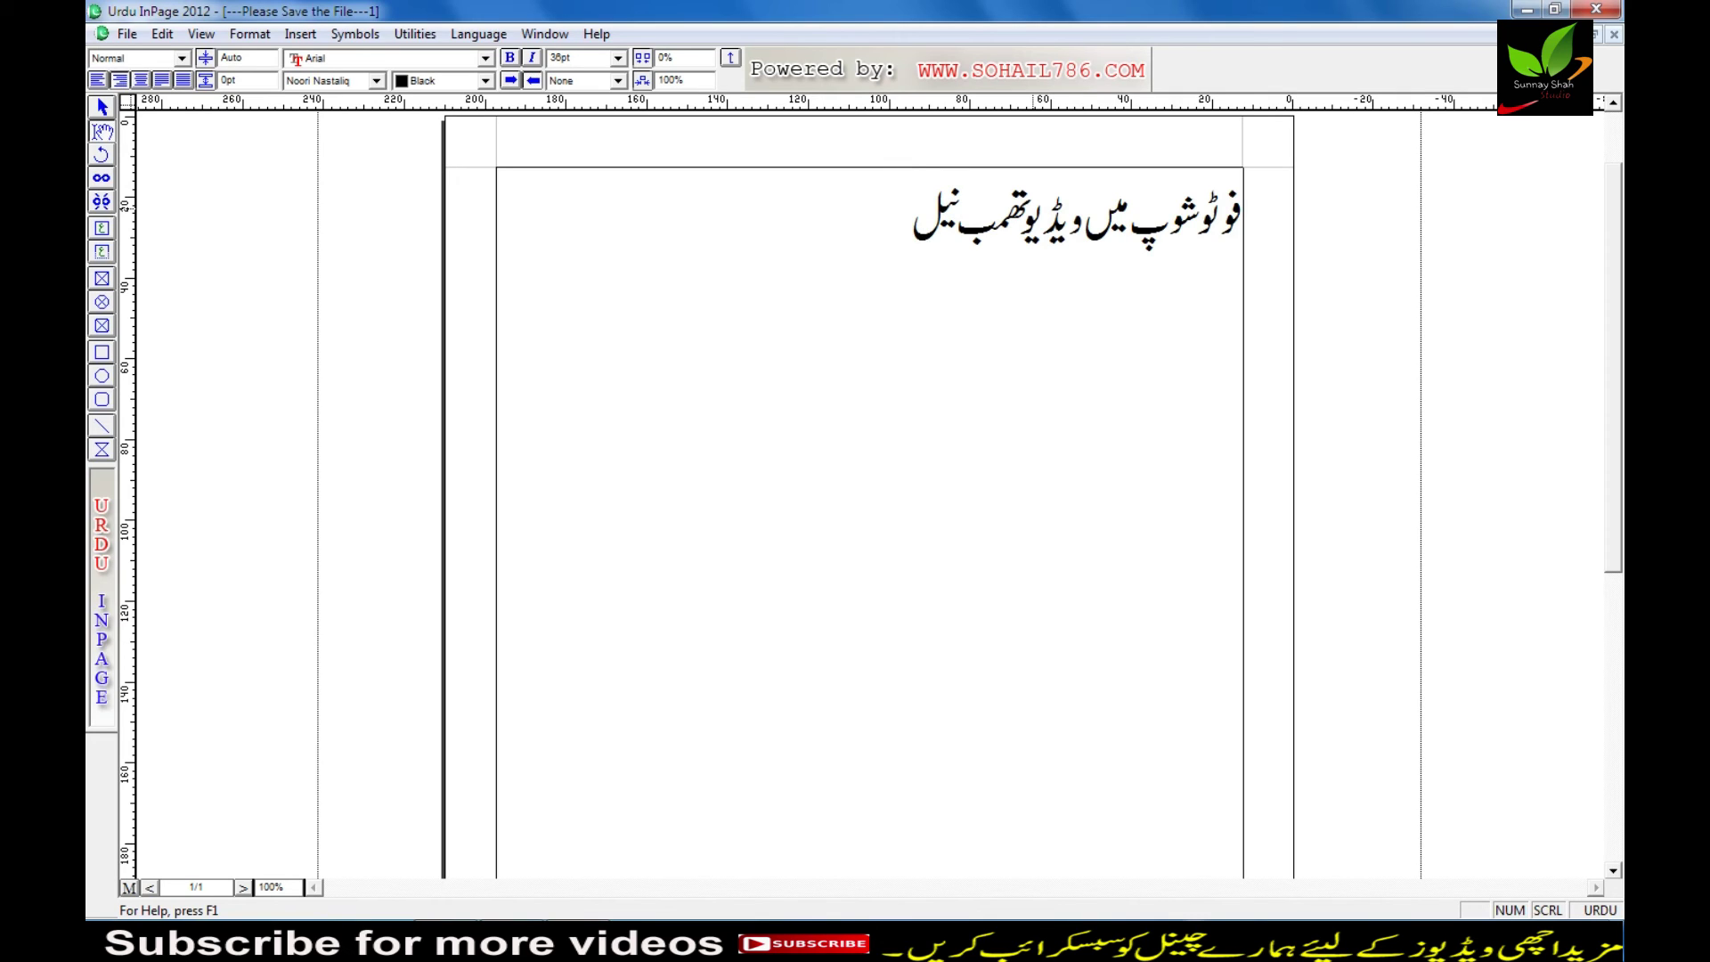
text( بنانے کا)
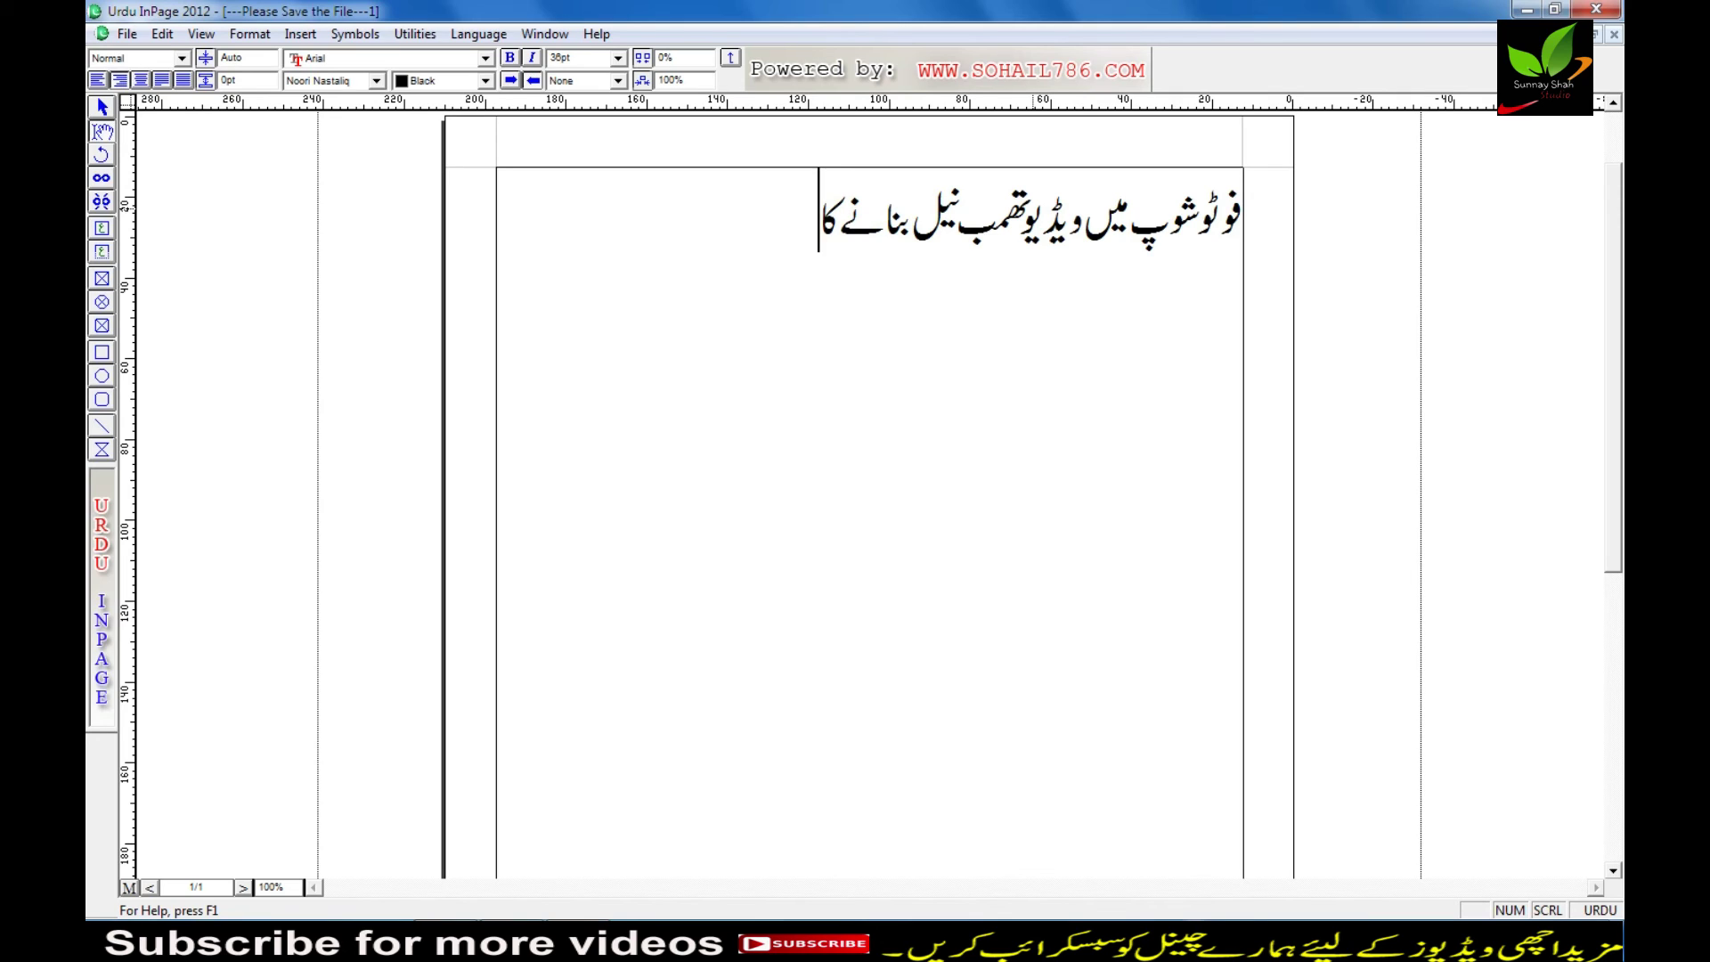
text( طریقہ)
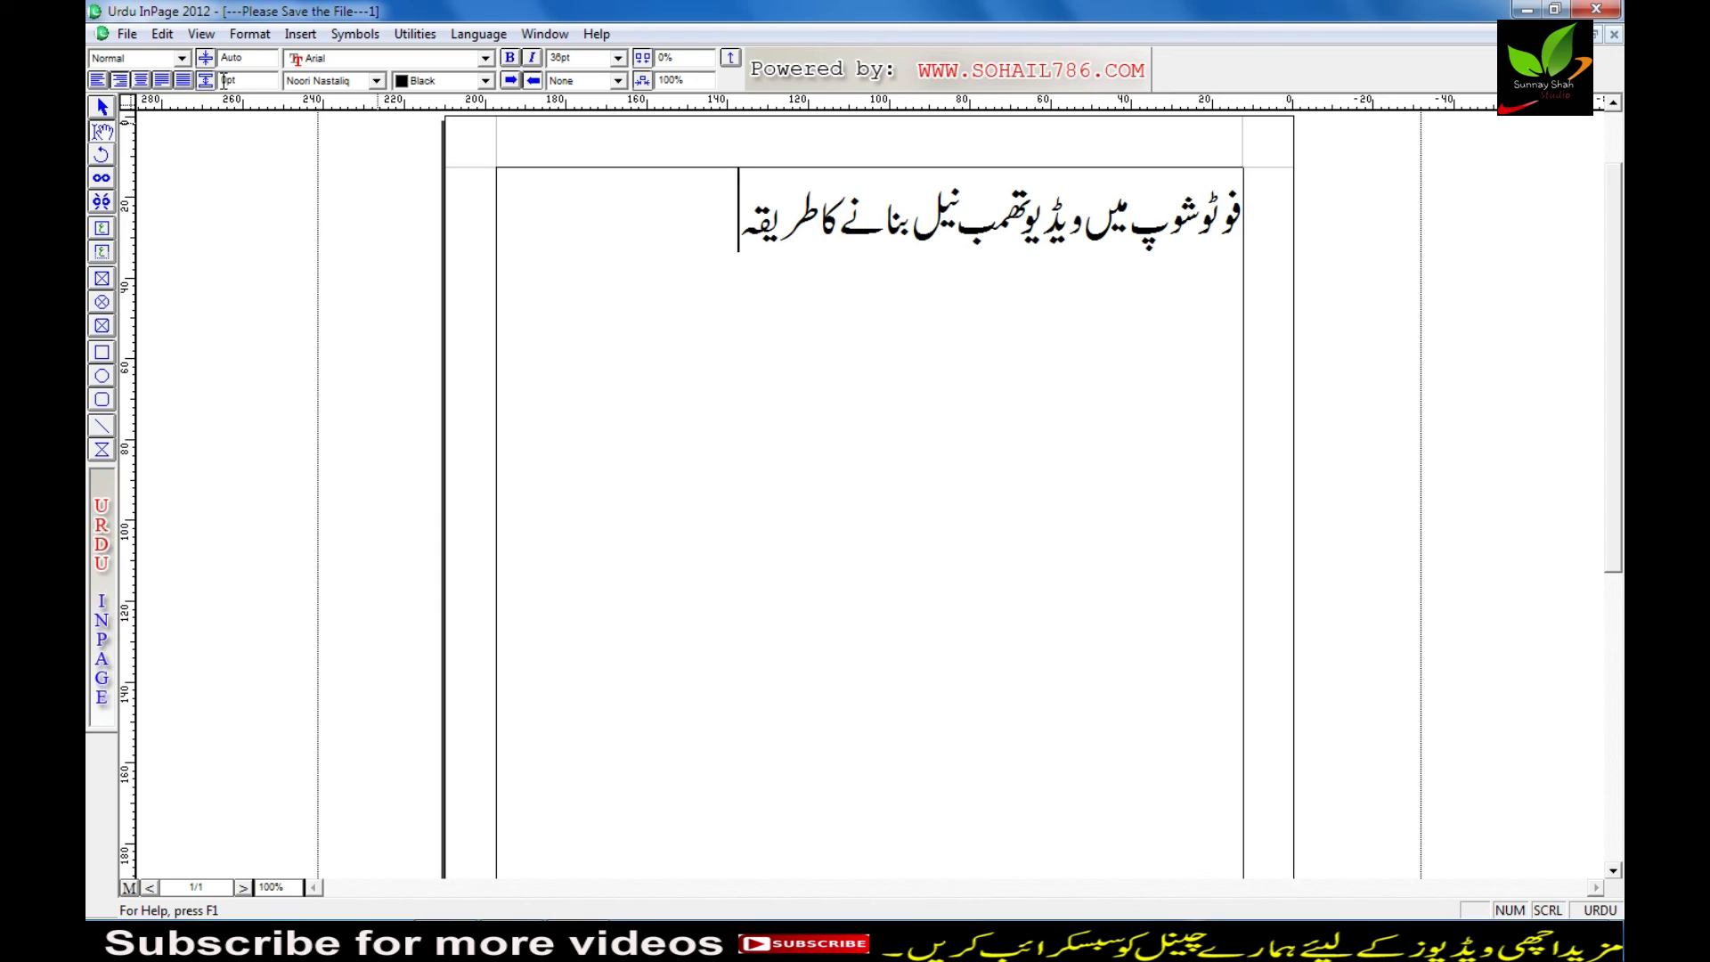
Step: Export page 1 as an Encapsulated PostScript file named thumbnail in the youtube folder, and close InPage without saving the document
click(124, 35)
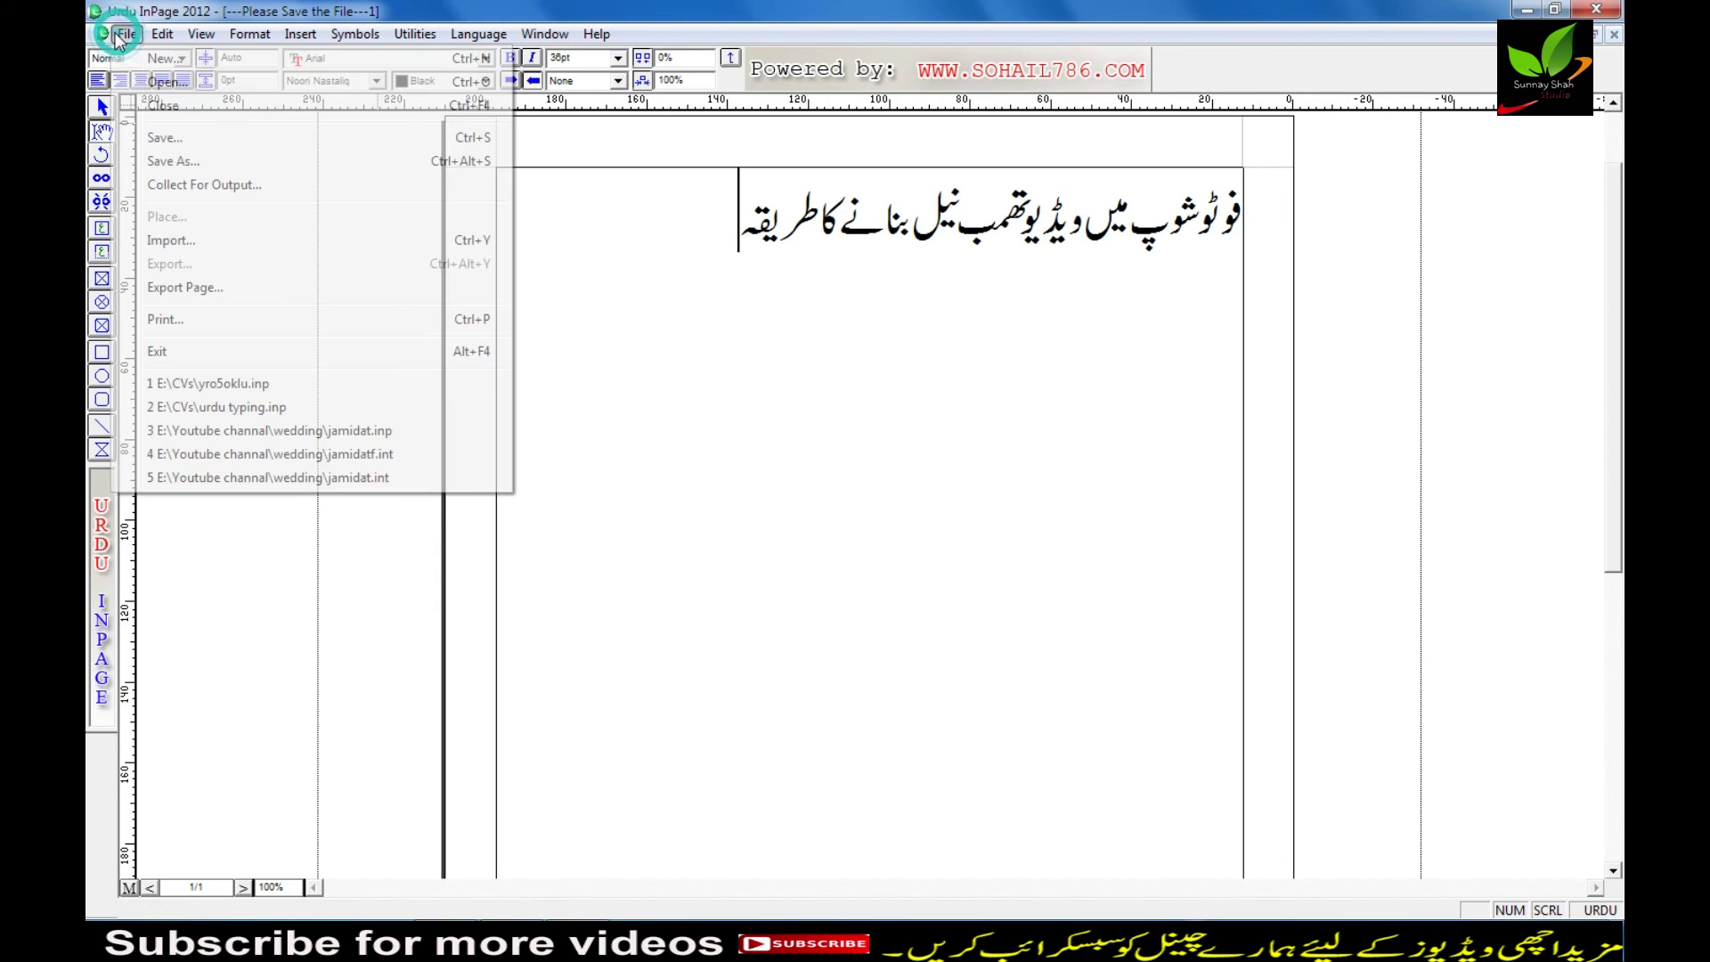
click(191, 295)
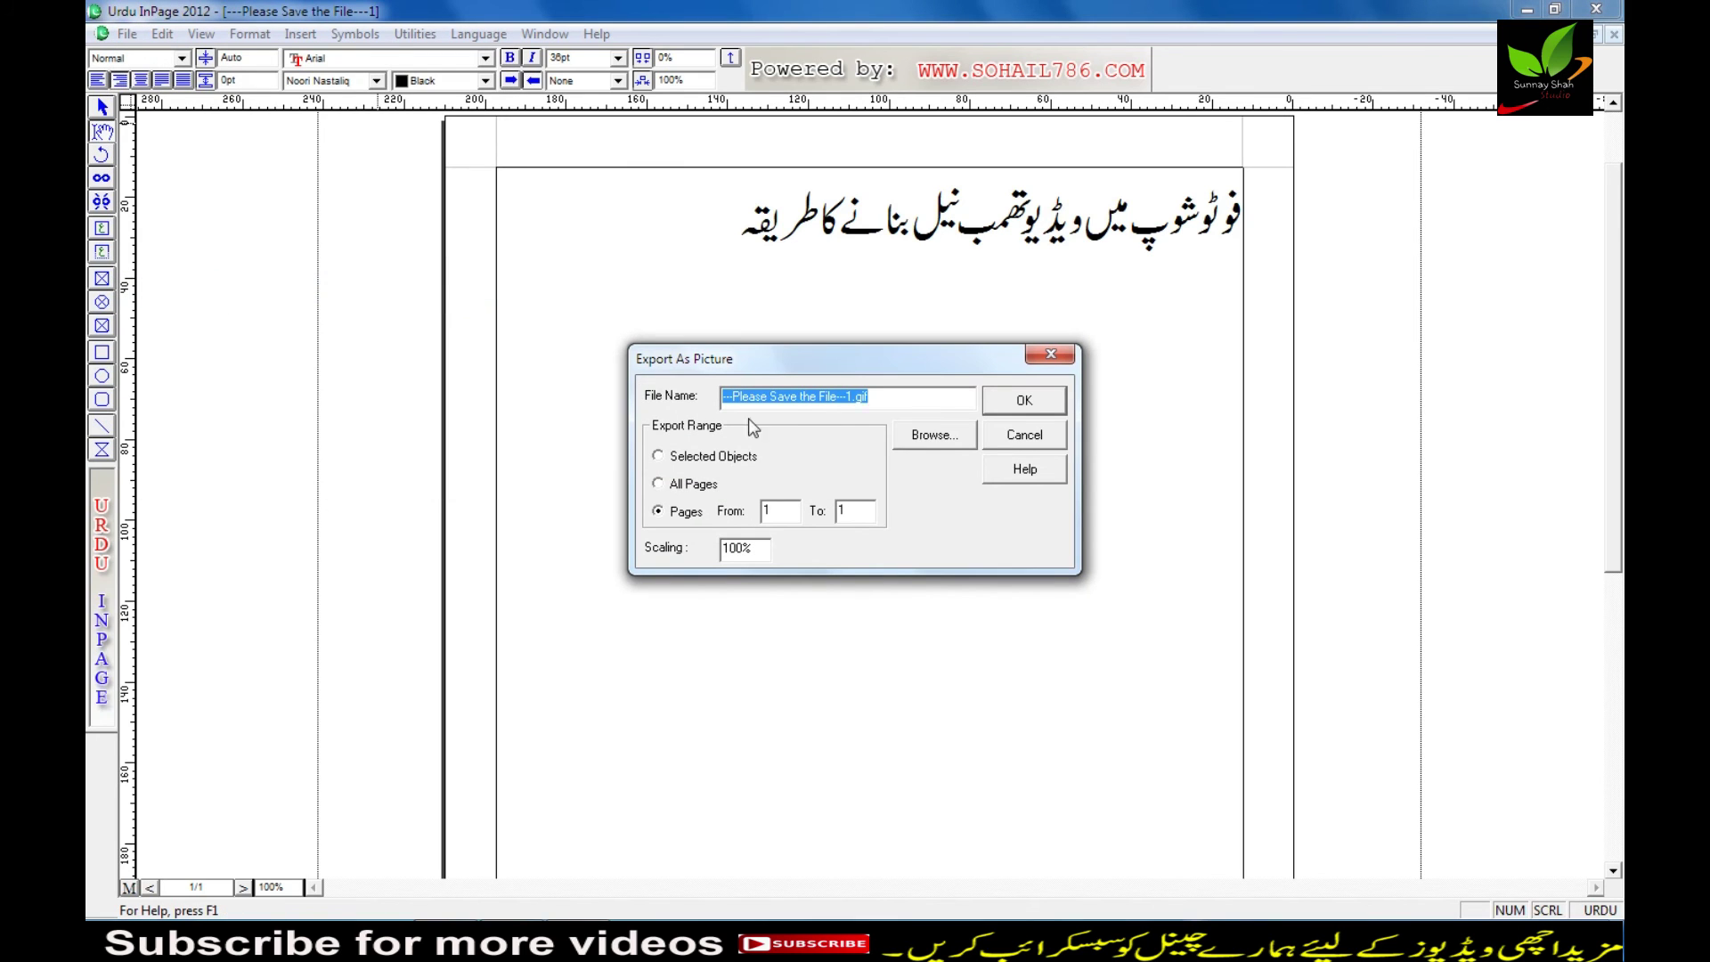
drag(830, 356, 783, 302)
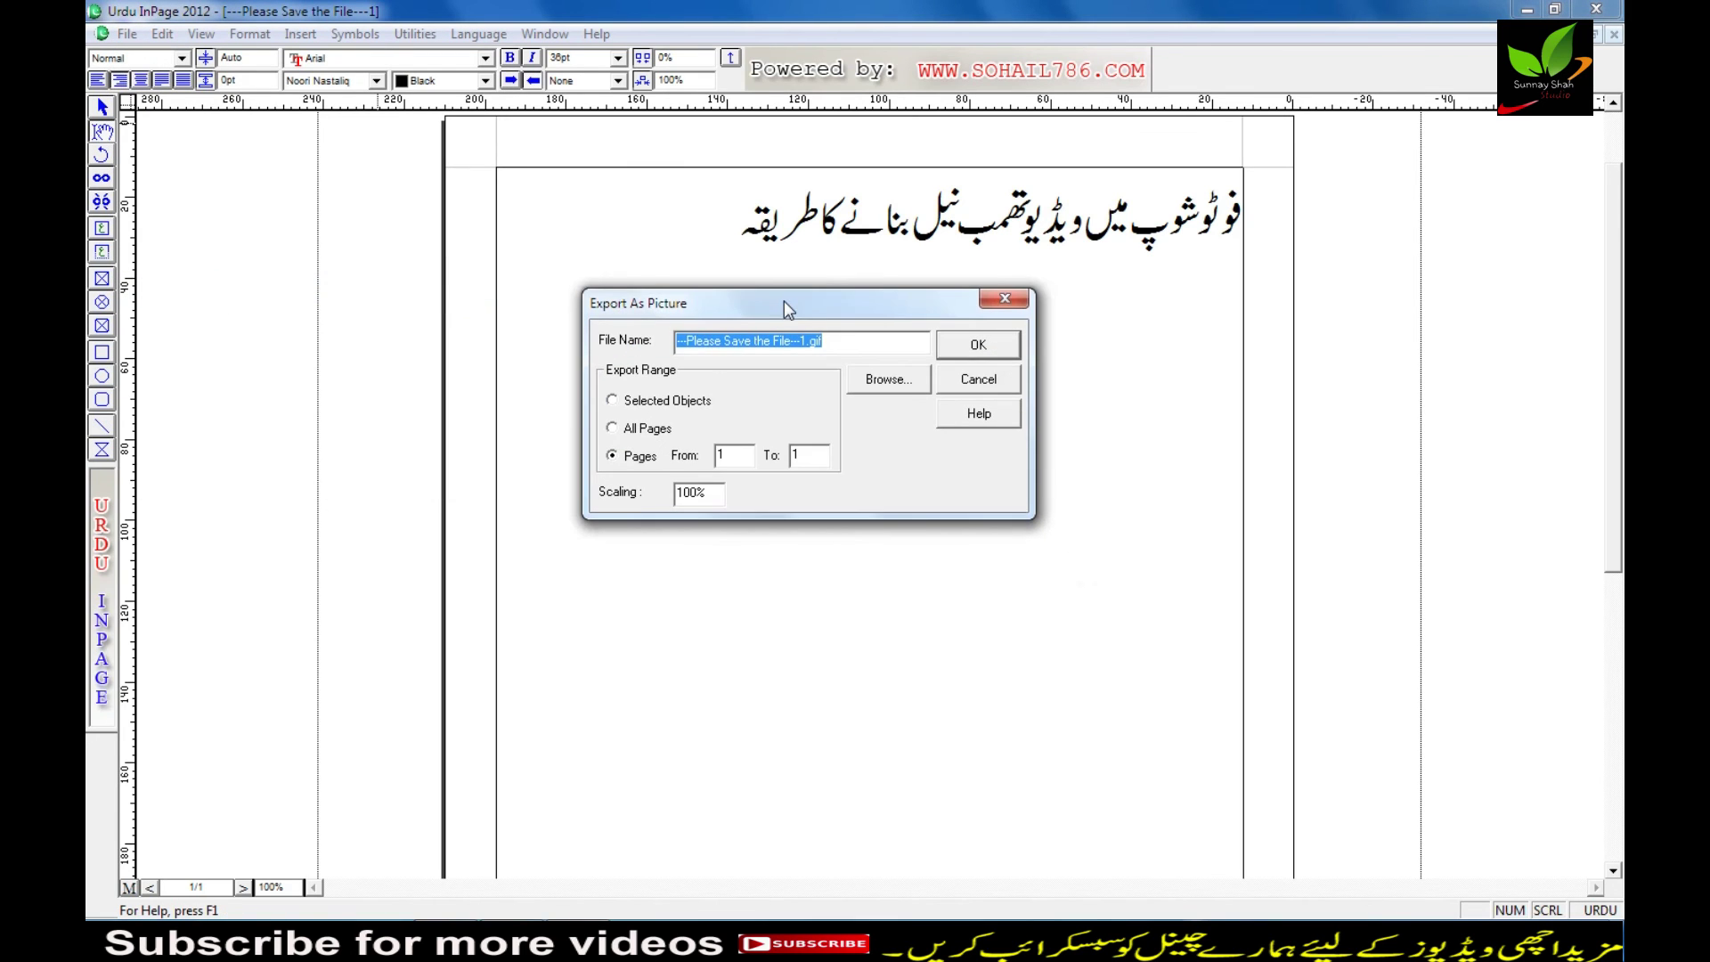
click(874, 379)
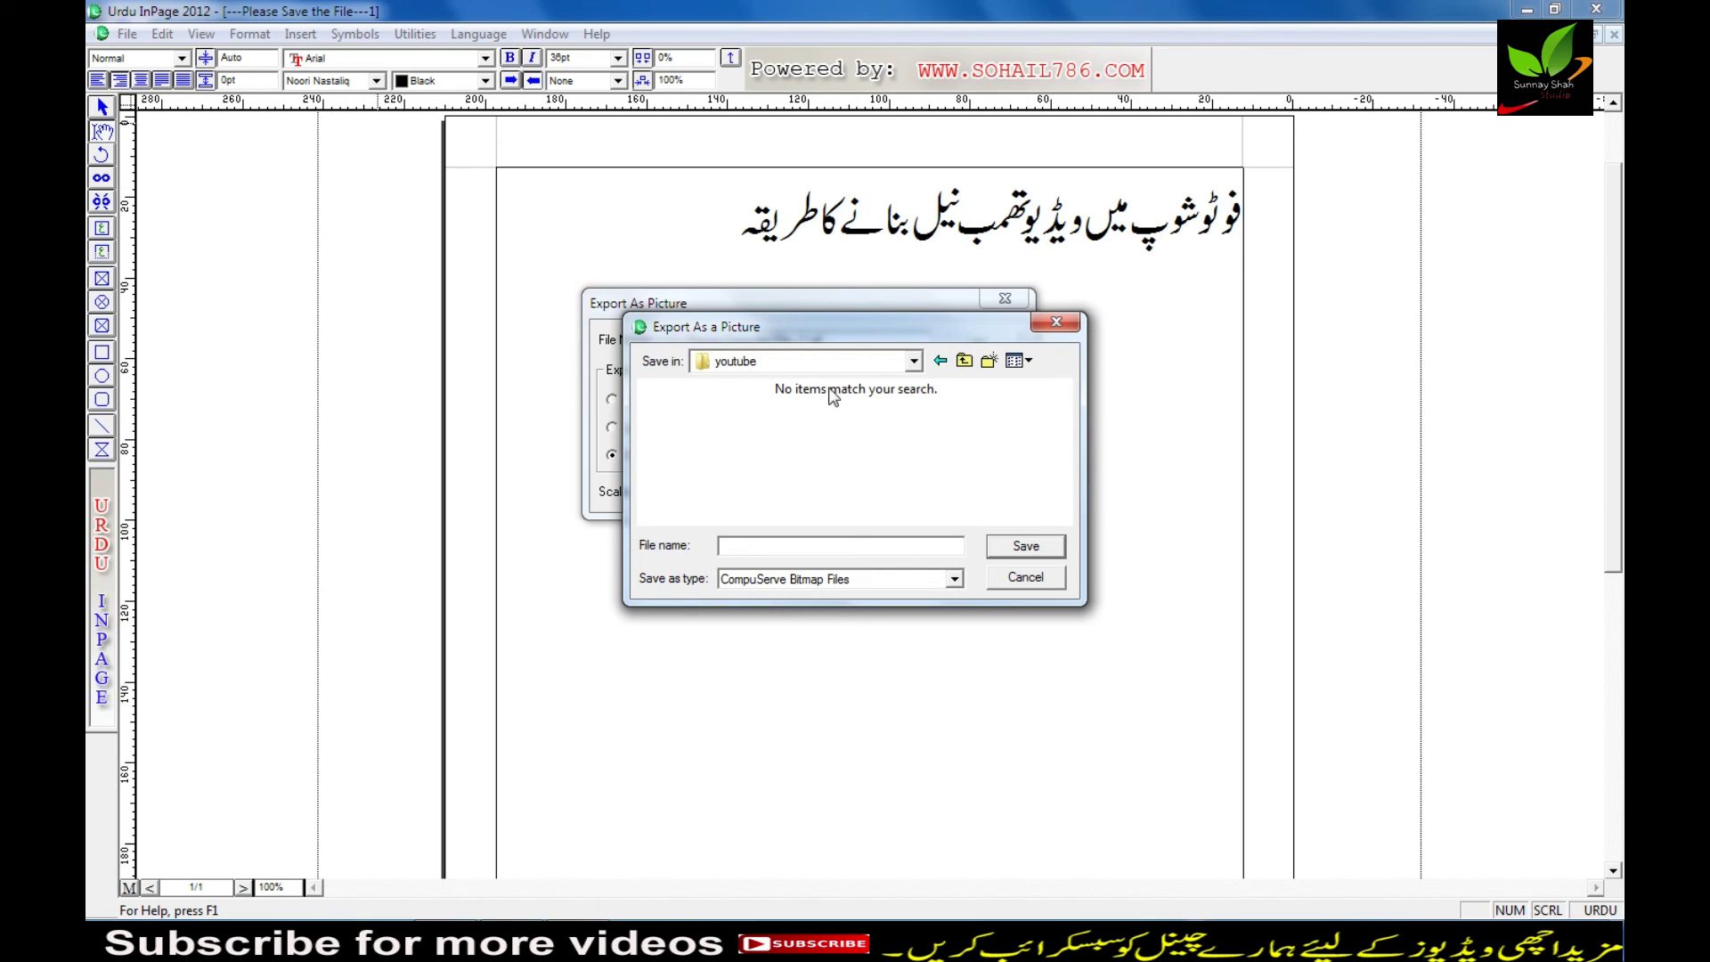
click(783, 550)
click(955, 580)
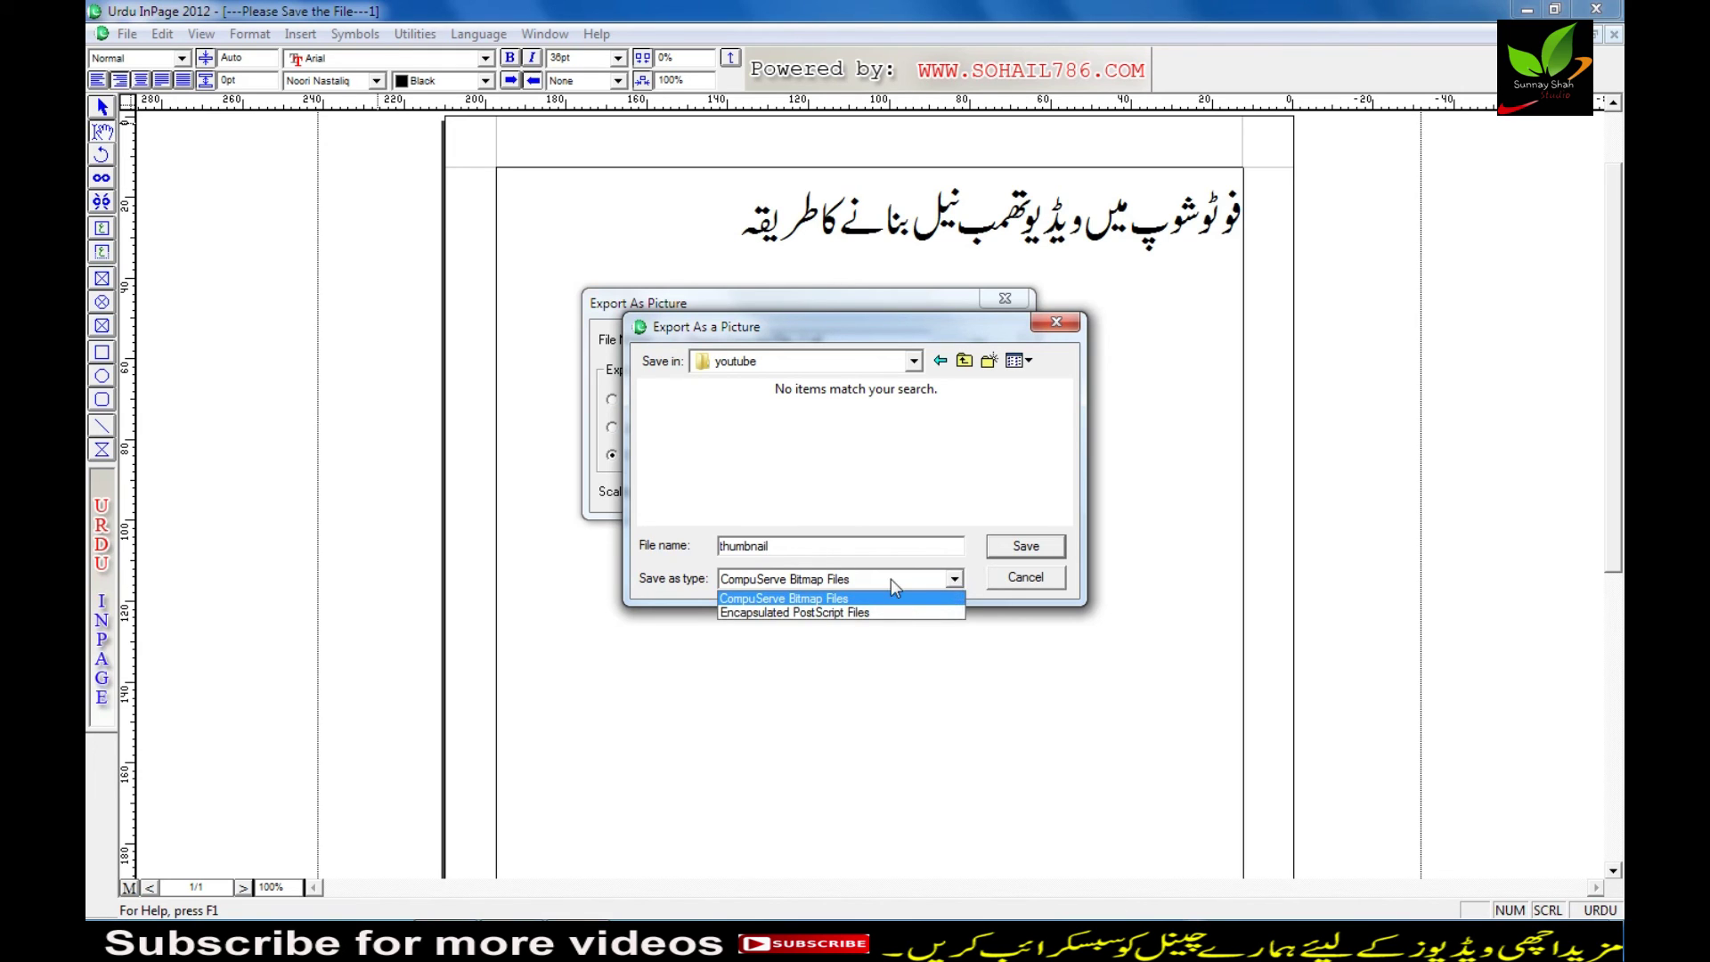
click(819, 615)
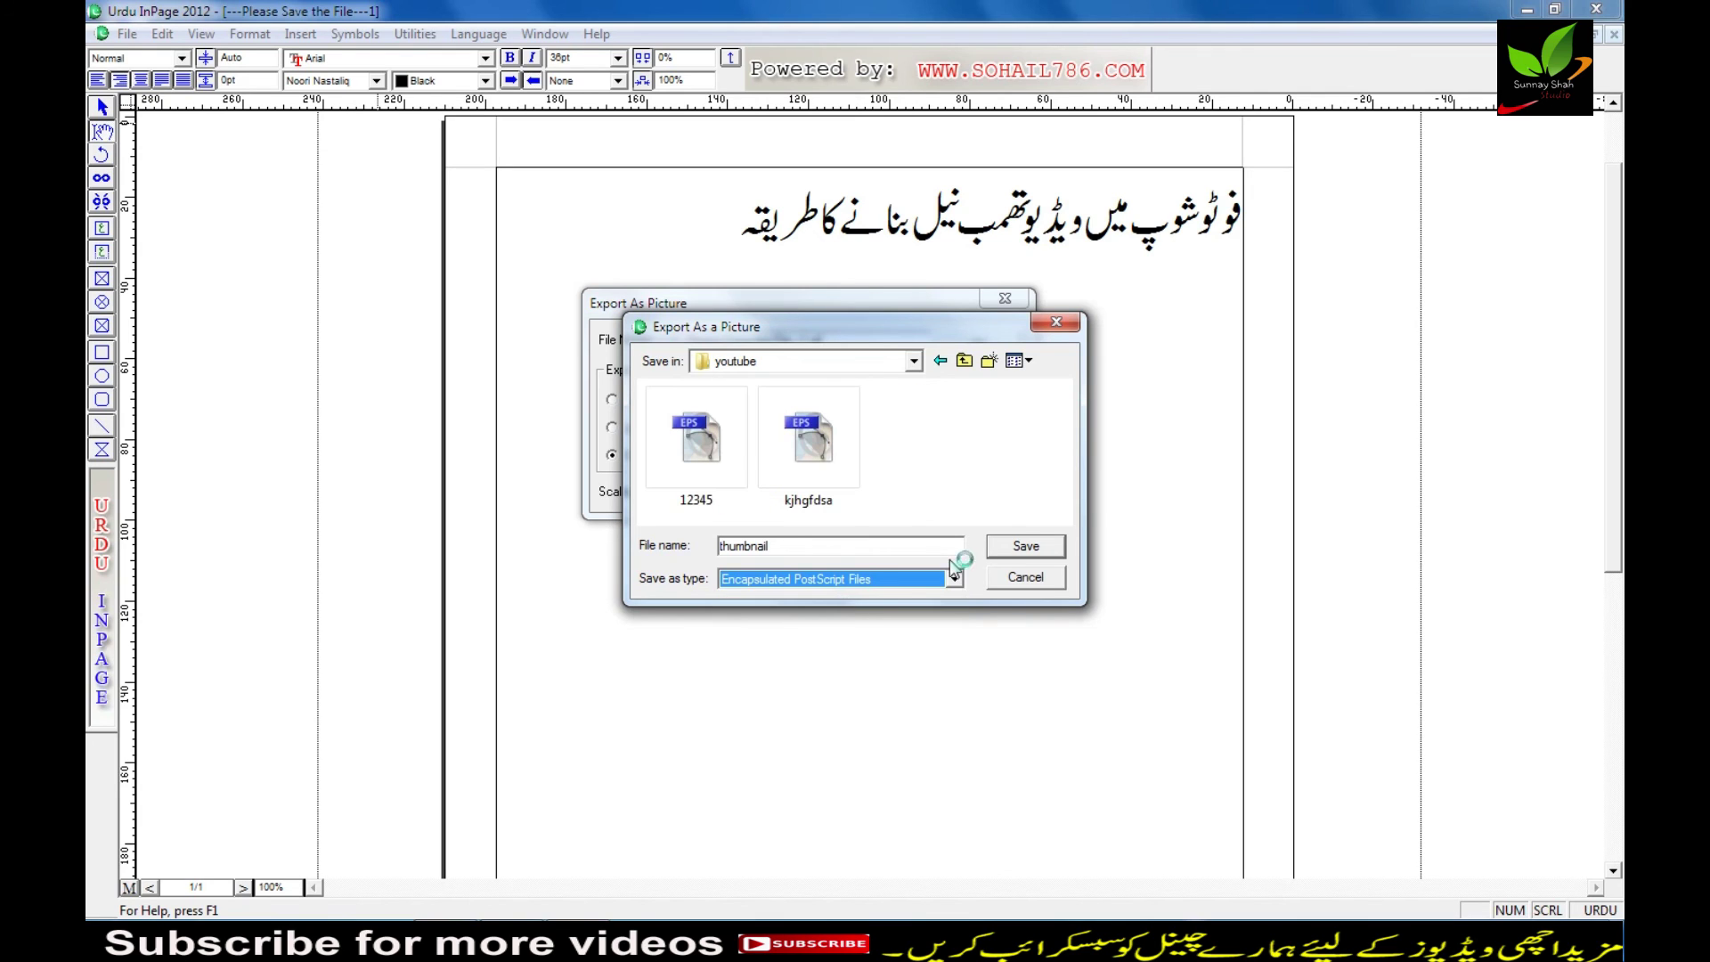
click(994, 545)
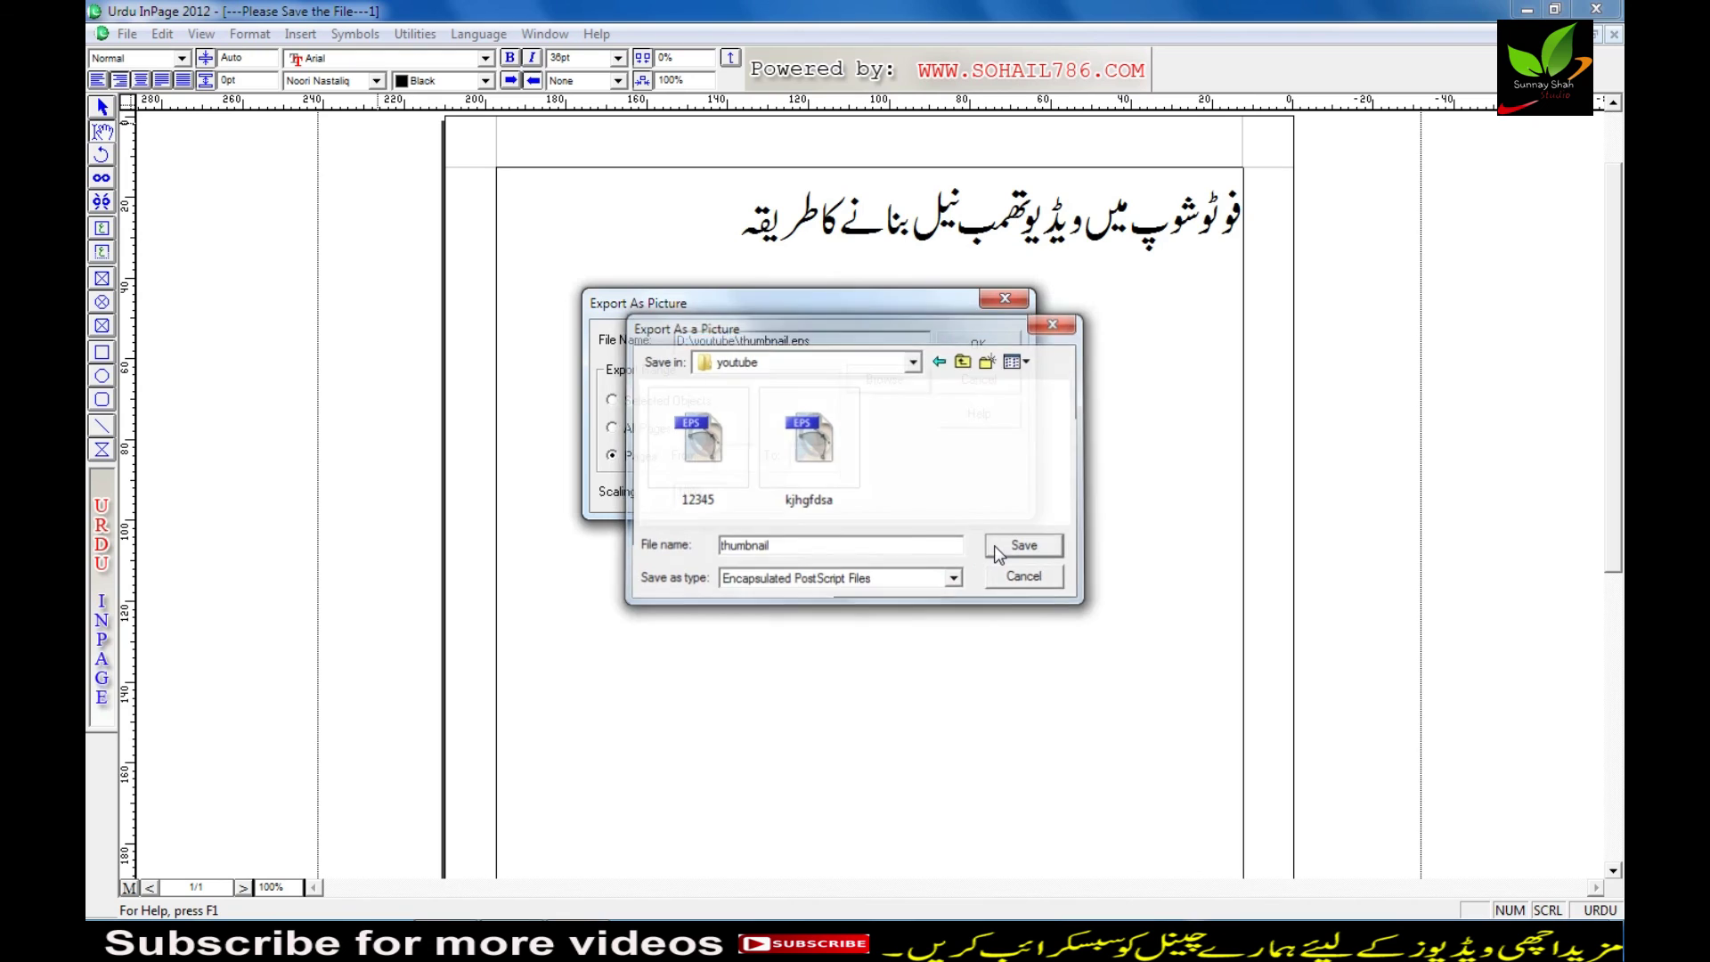
click(977, 347)
click(1586, 11)
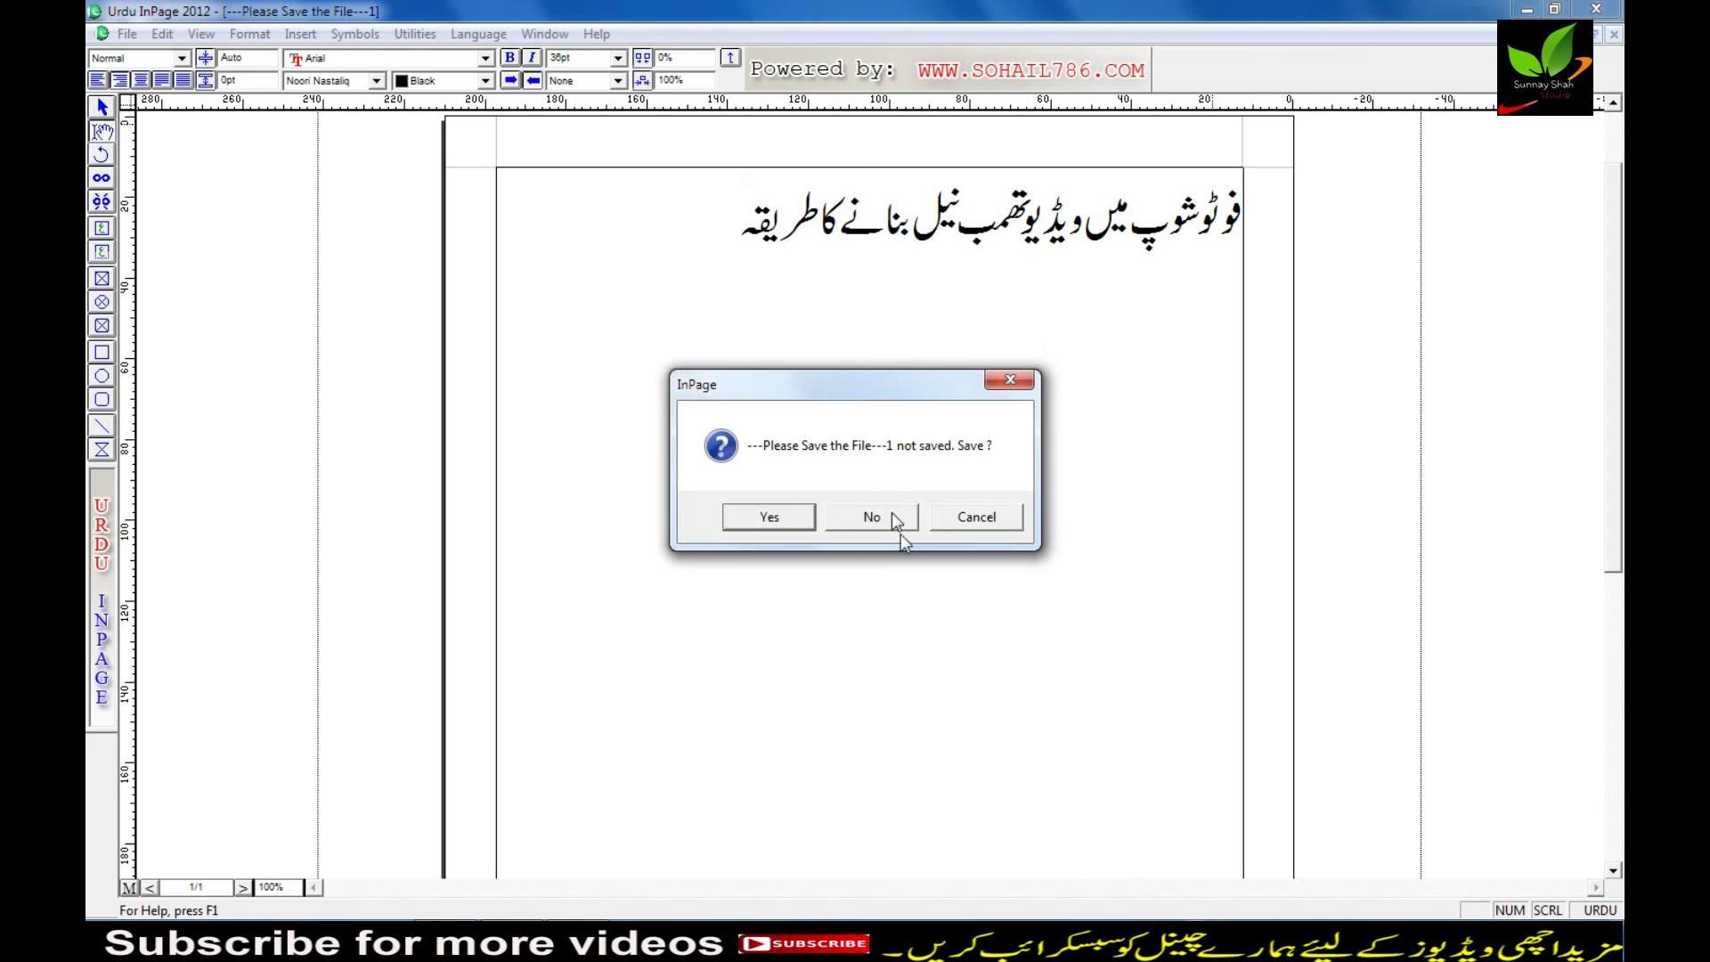
click(896, 522)
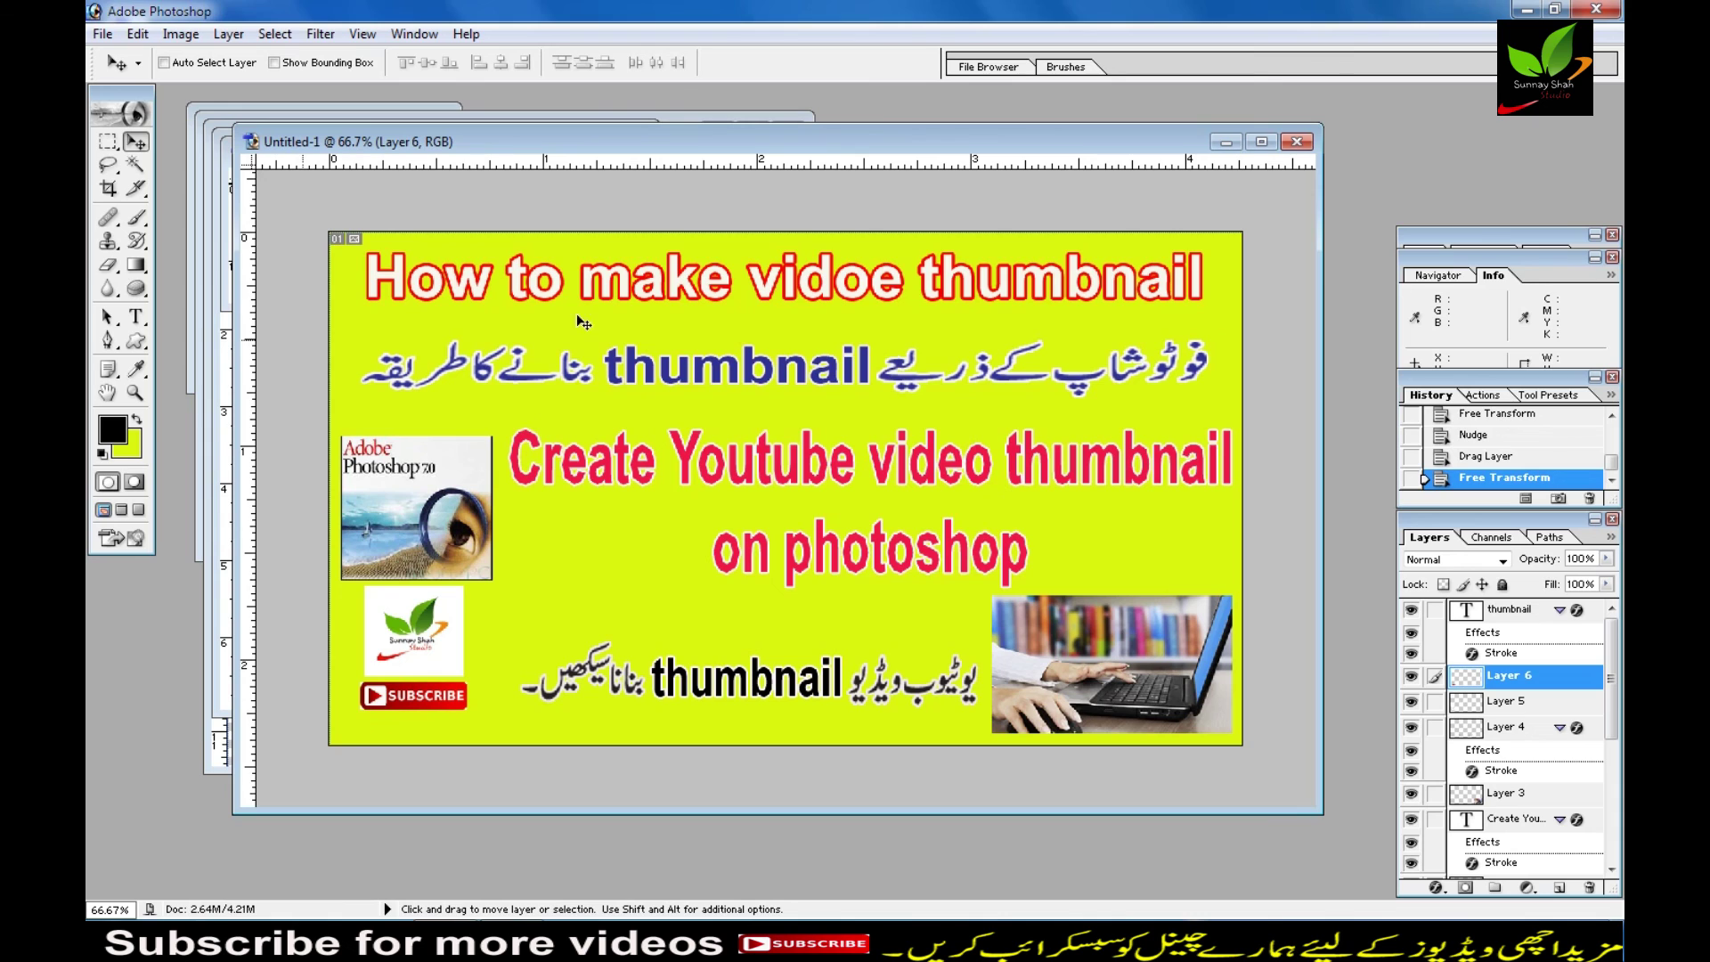
Step: Create a new blank Photoshop document with the preset settings and enlarge its window around the canvas
key(ctrl+n)
click(995, 254)
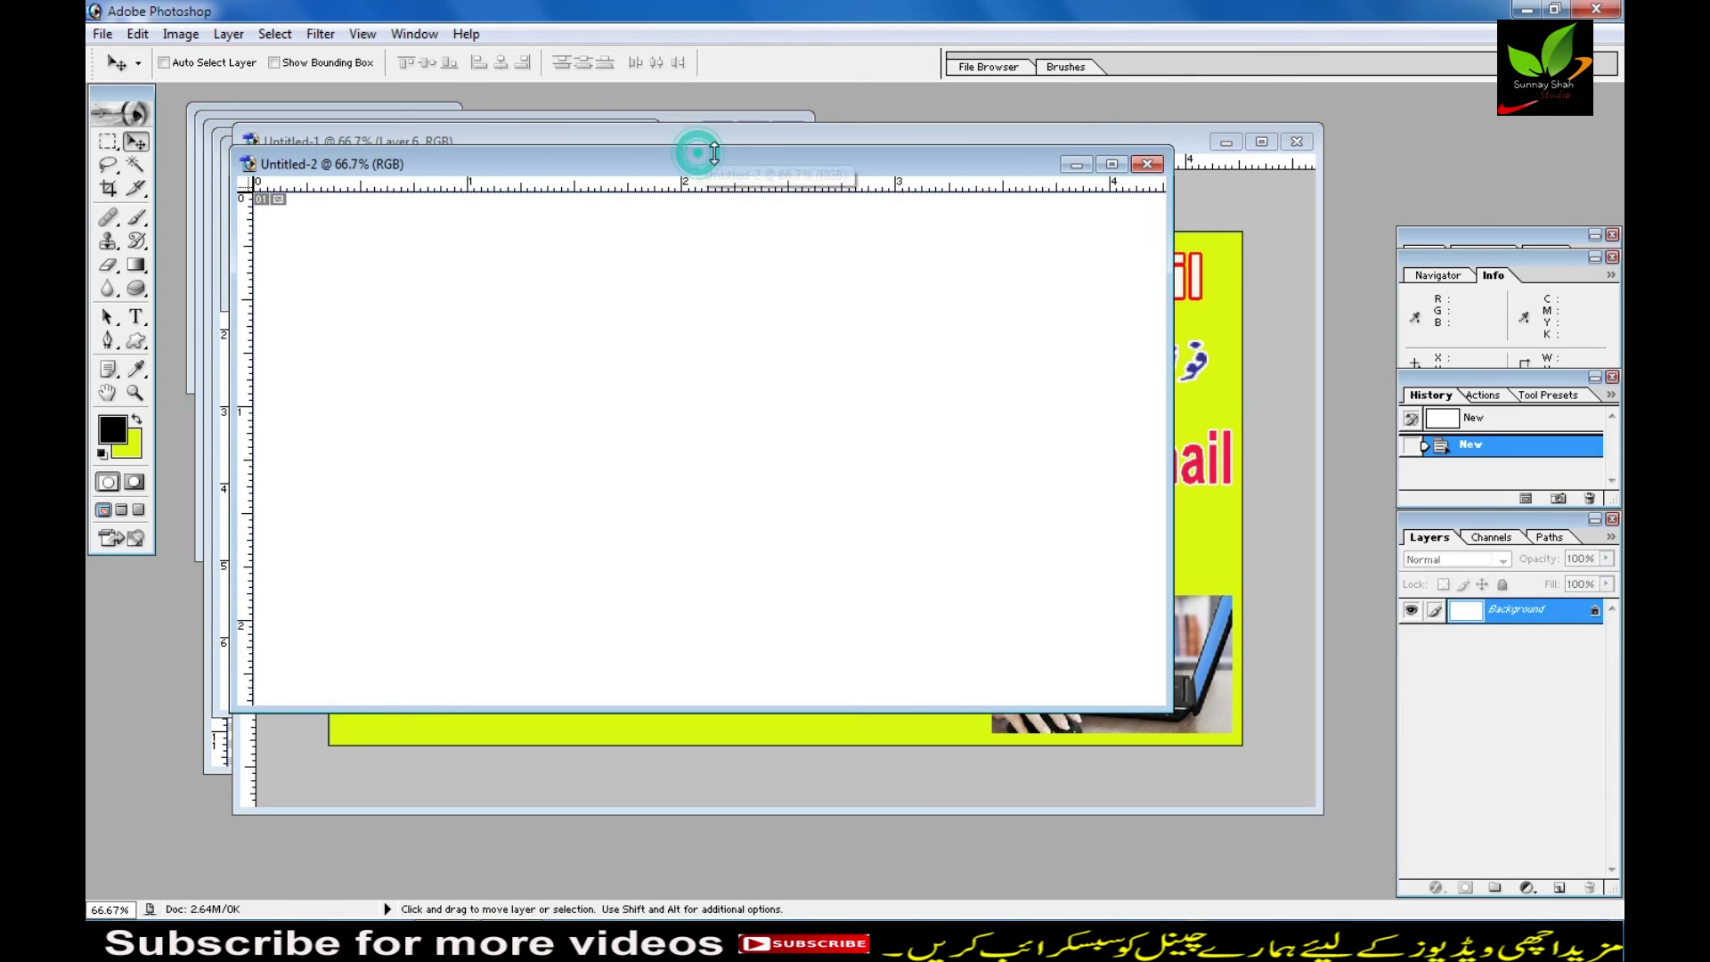
drag(714, 153, 739, 151)
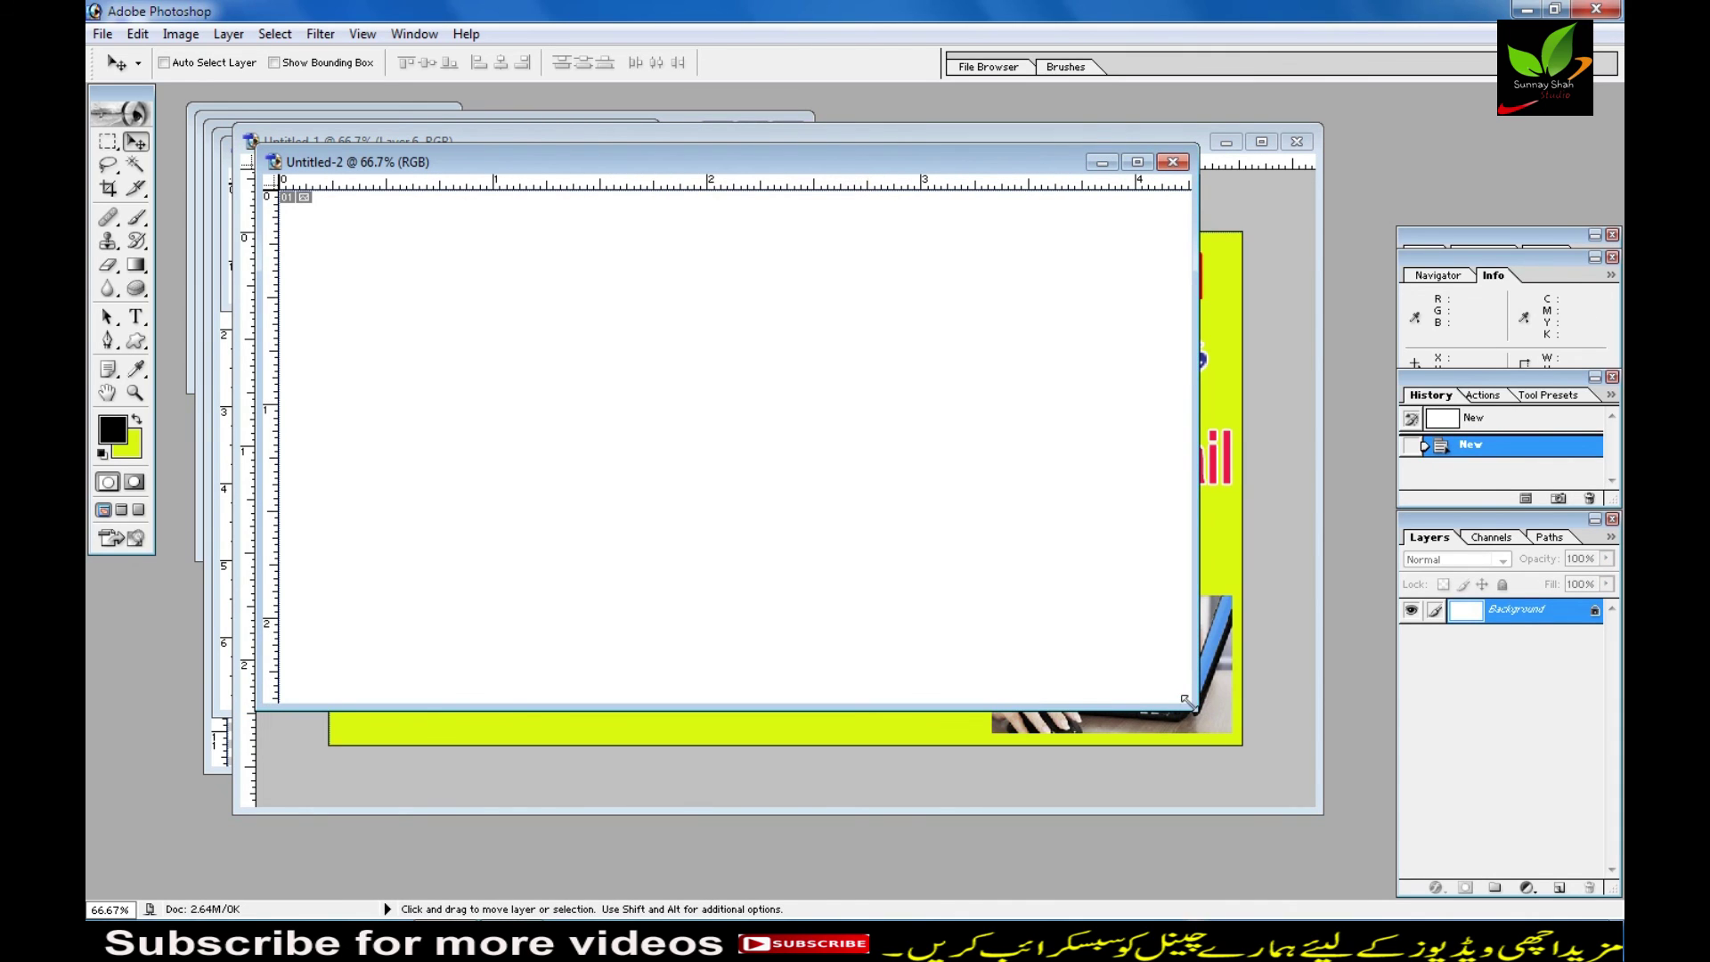
drag(1187, 702, 1248, 749)
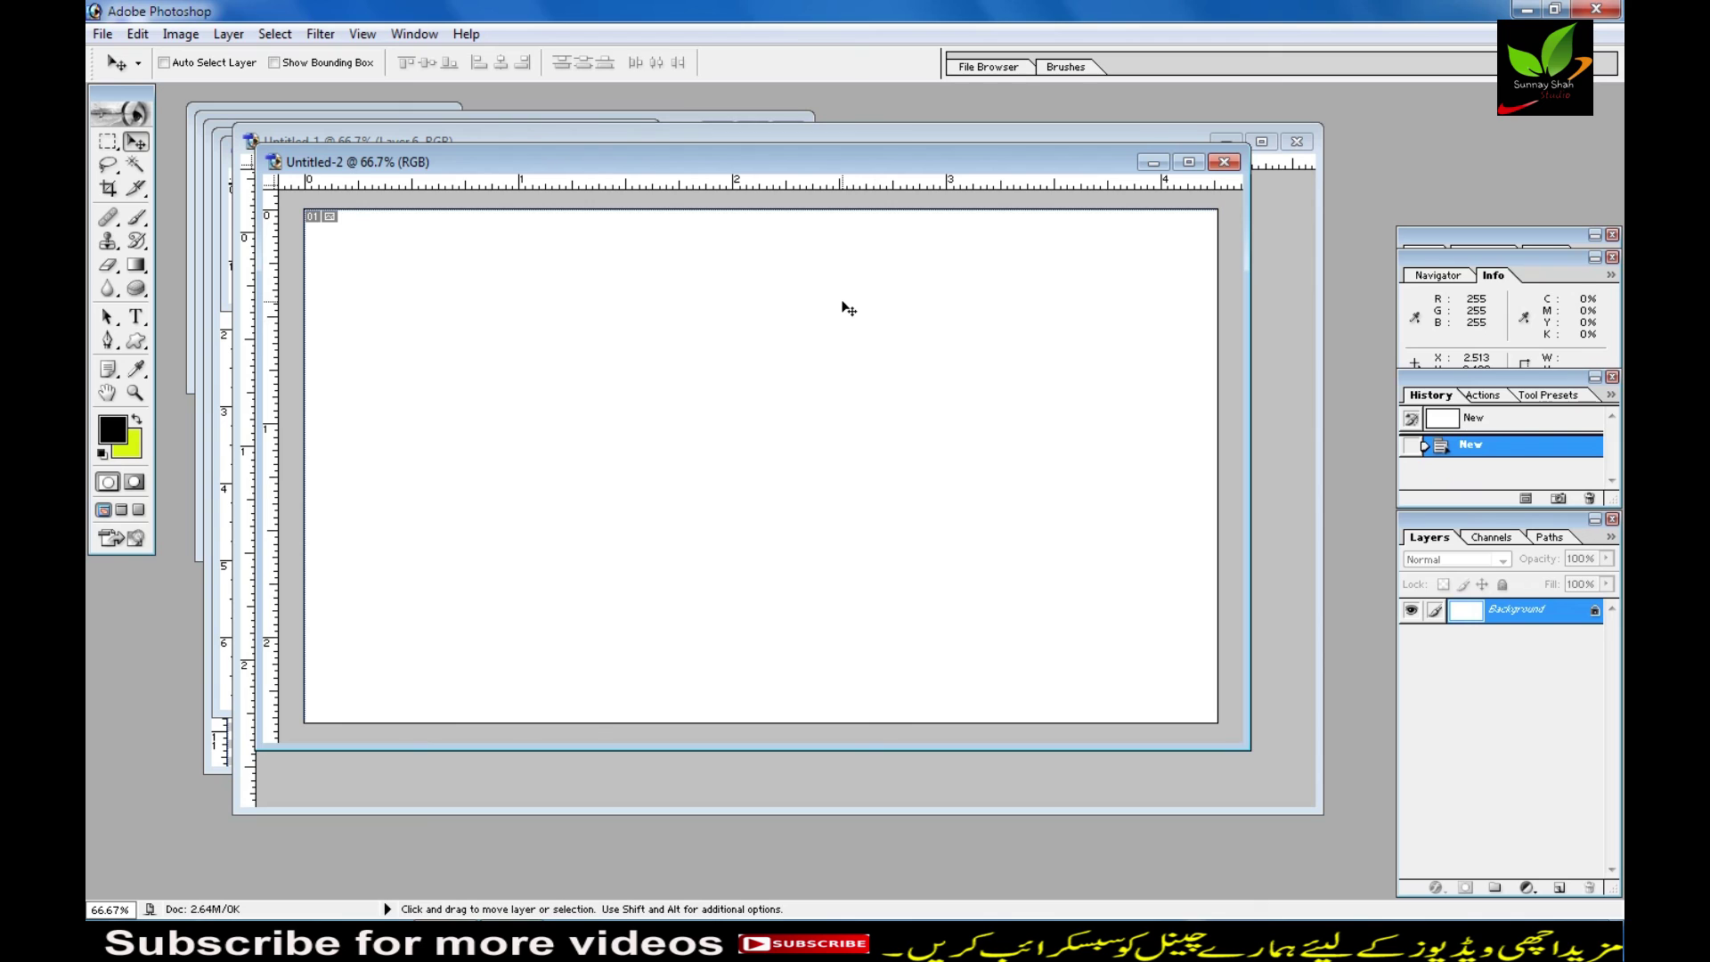
Step: Open the exported thumbnail EPS file, rasterizing it at 72 pixels/inch in CMYK Color
key(ctrl+o)
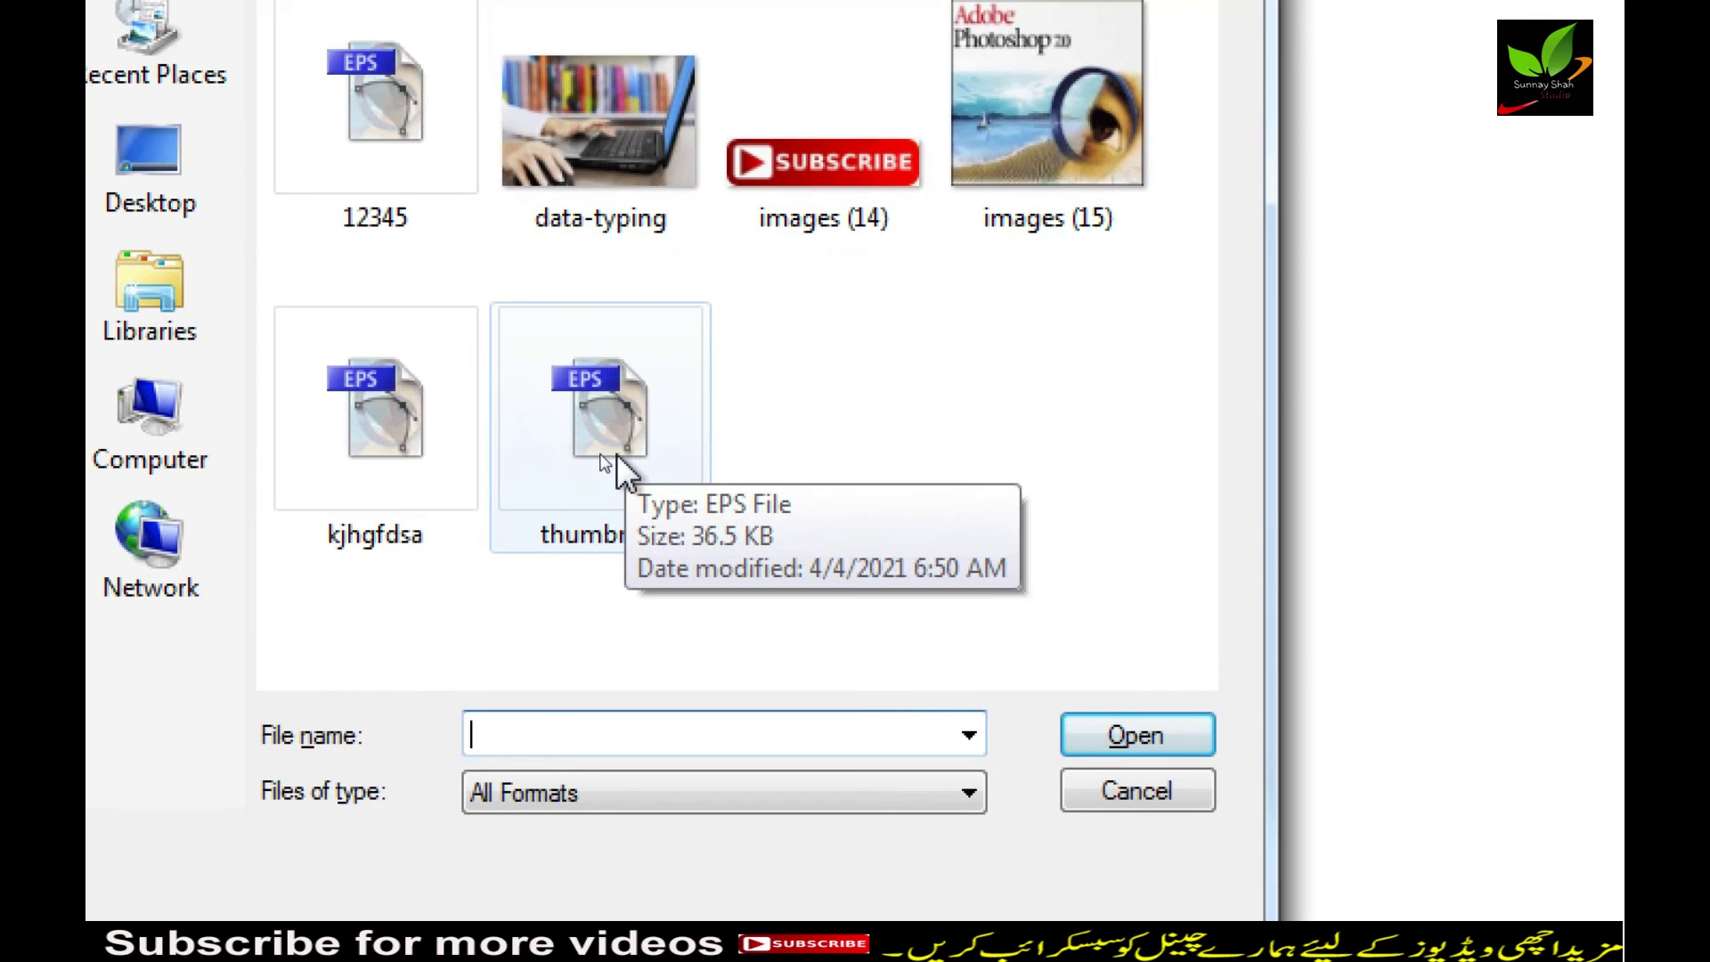
right_click(613, 454)
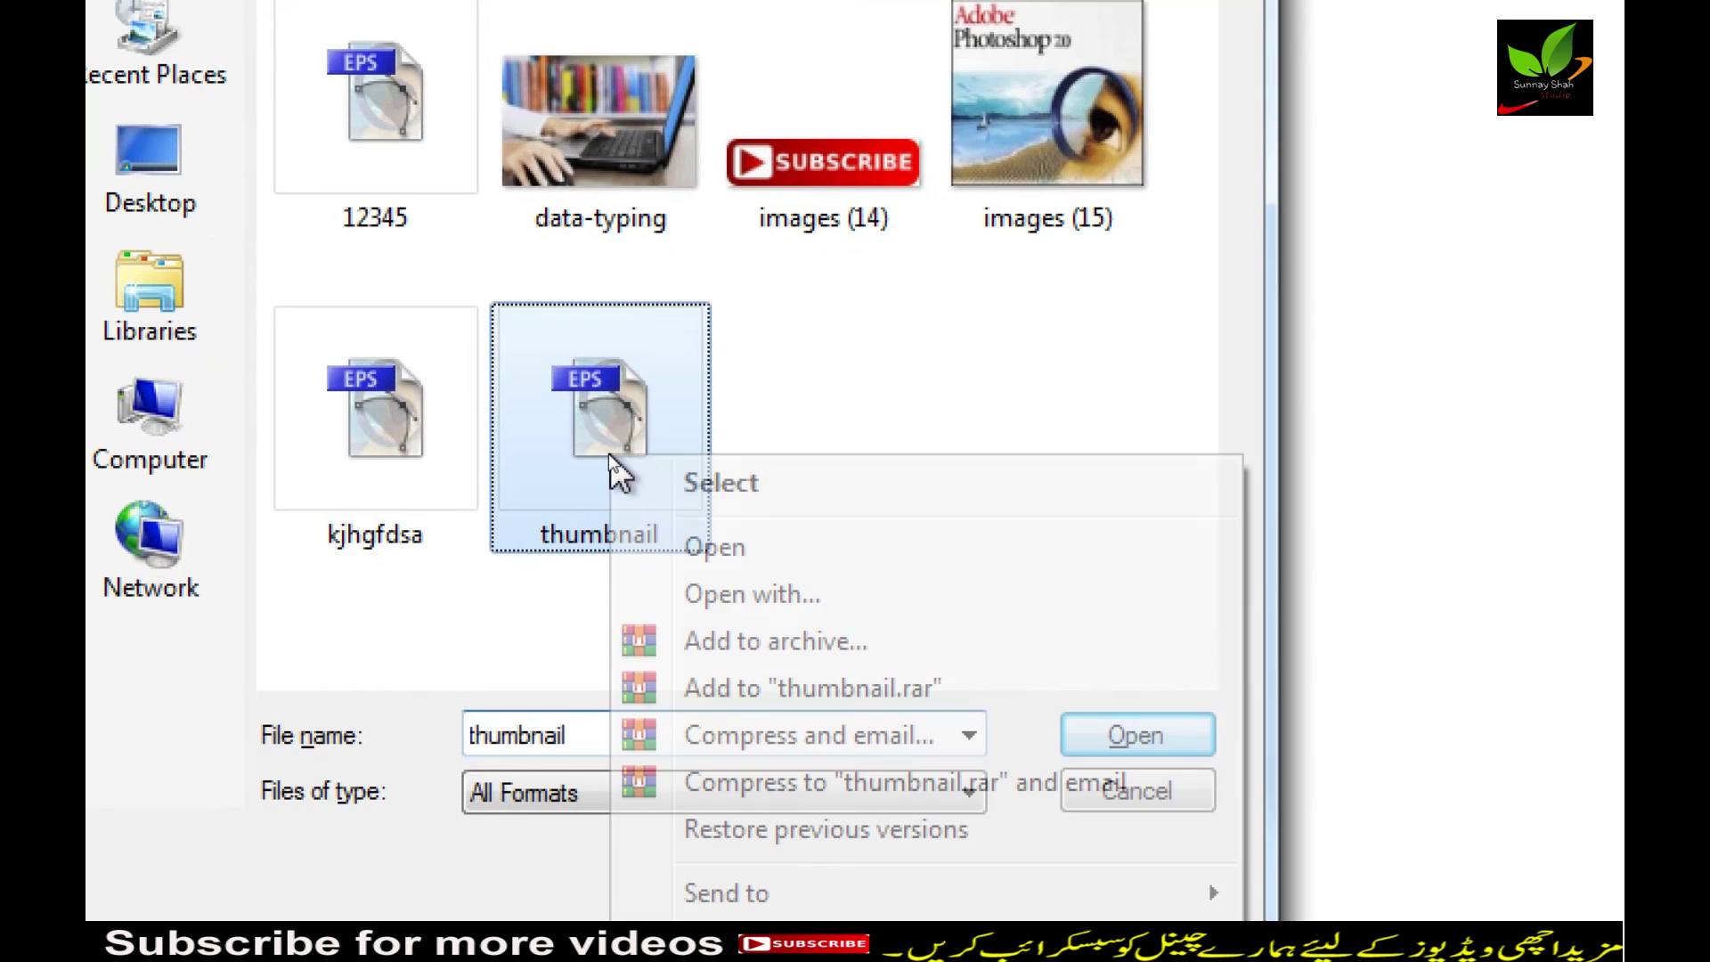
click(700, 497)
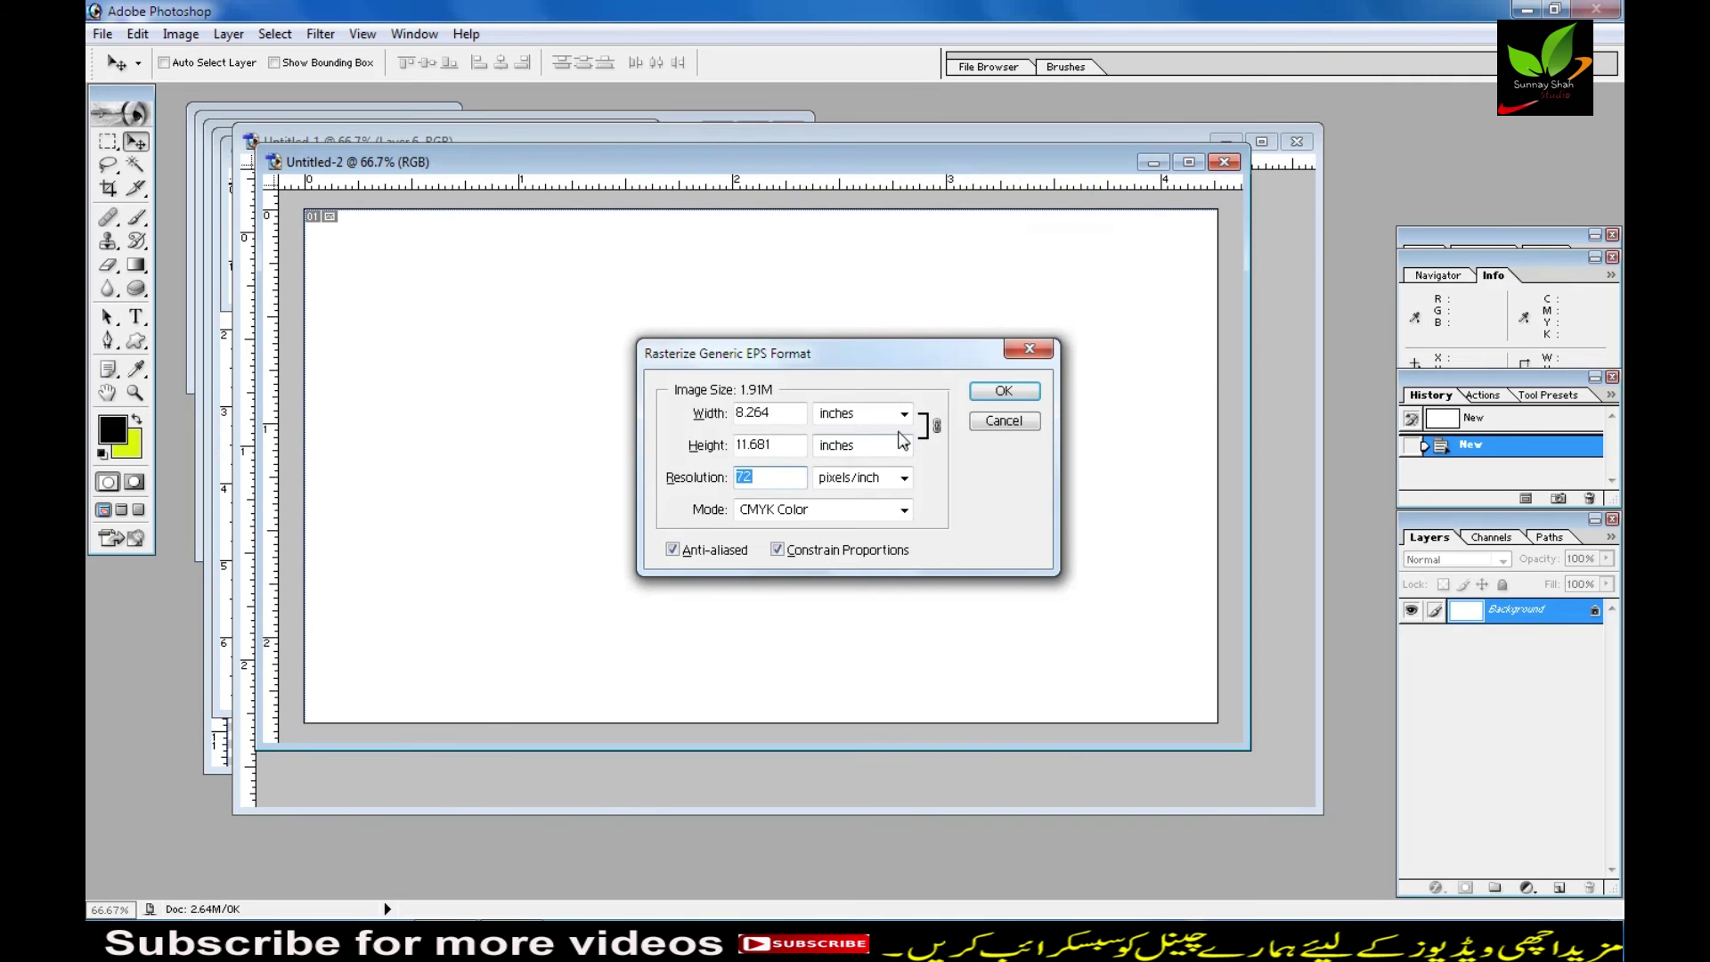
click(985, 388)
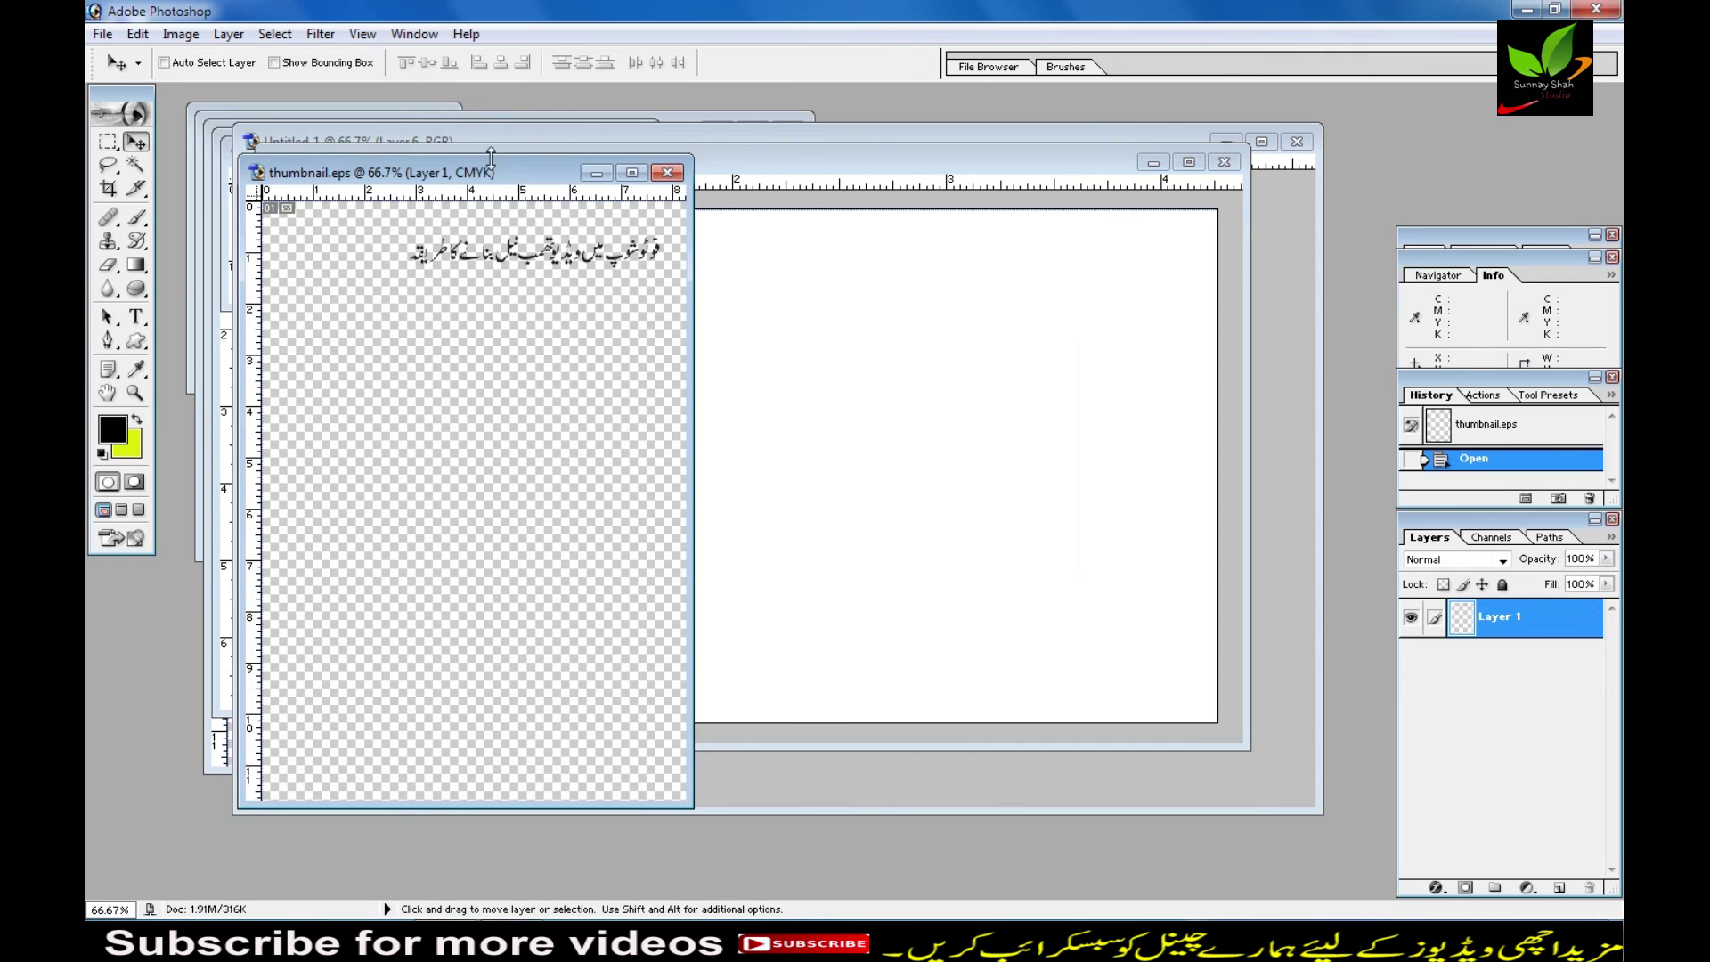
Step: Copy the Urdu text layer into the blank document and scale it to about 158% width and 210% height
drag(597, 290, 864, 352)
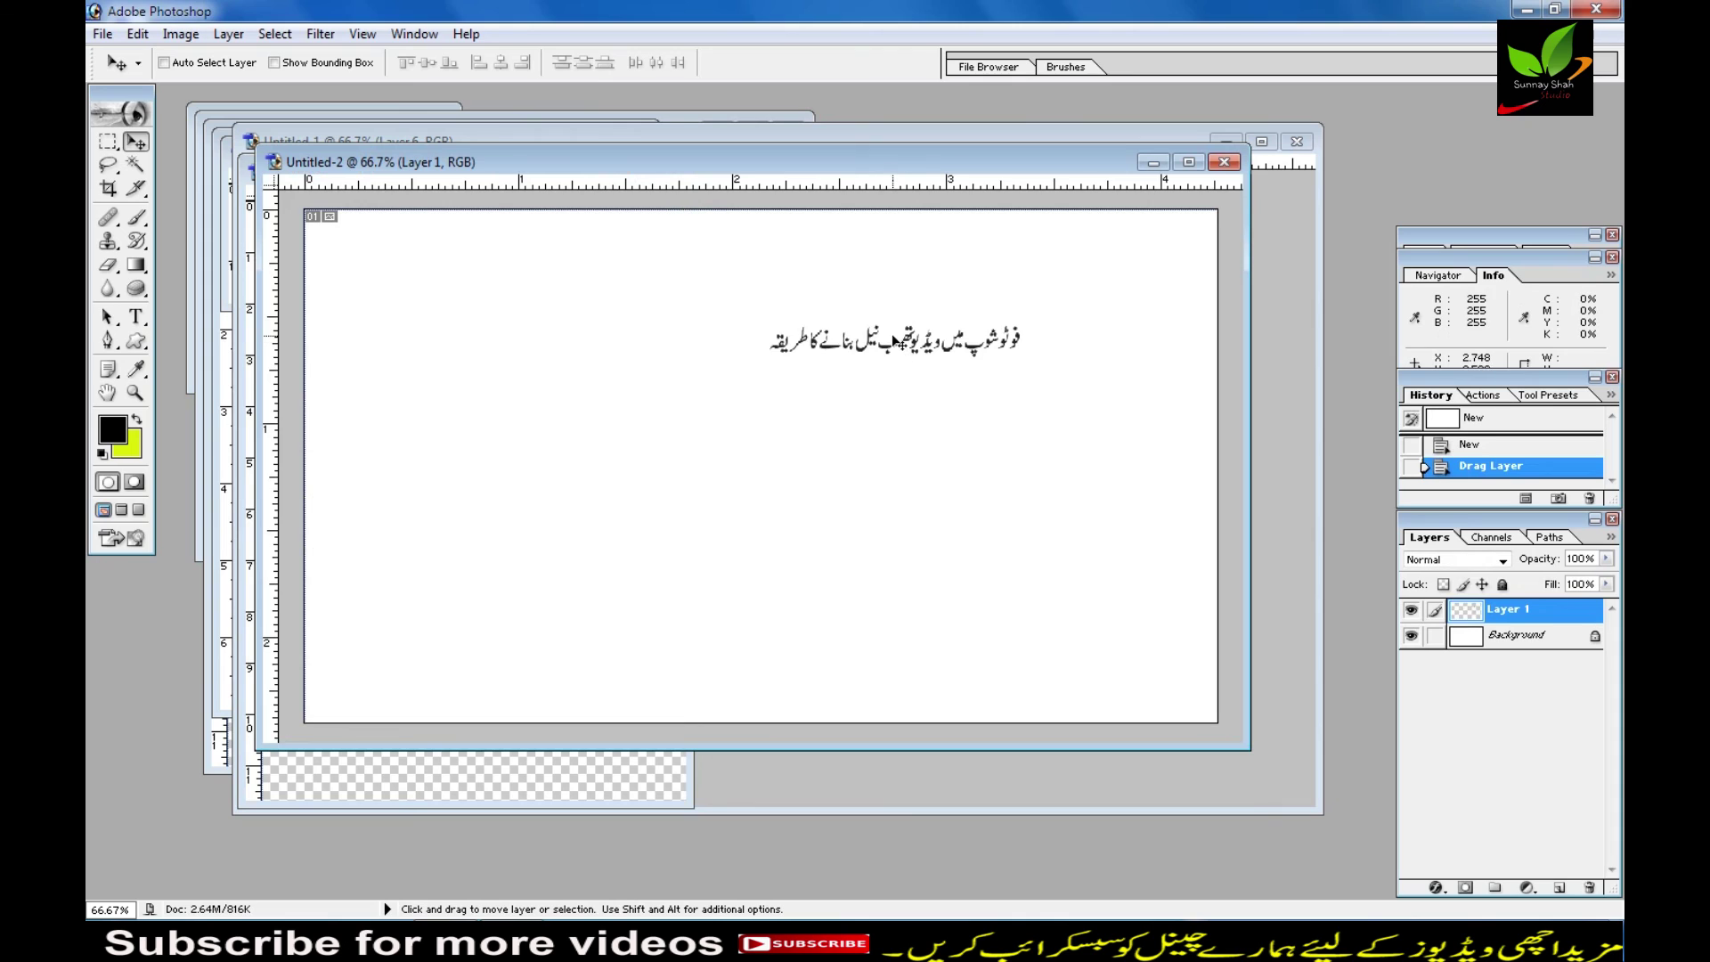
key(ctrl+t)
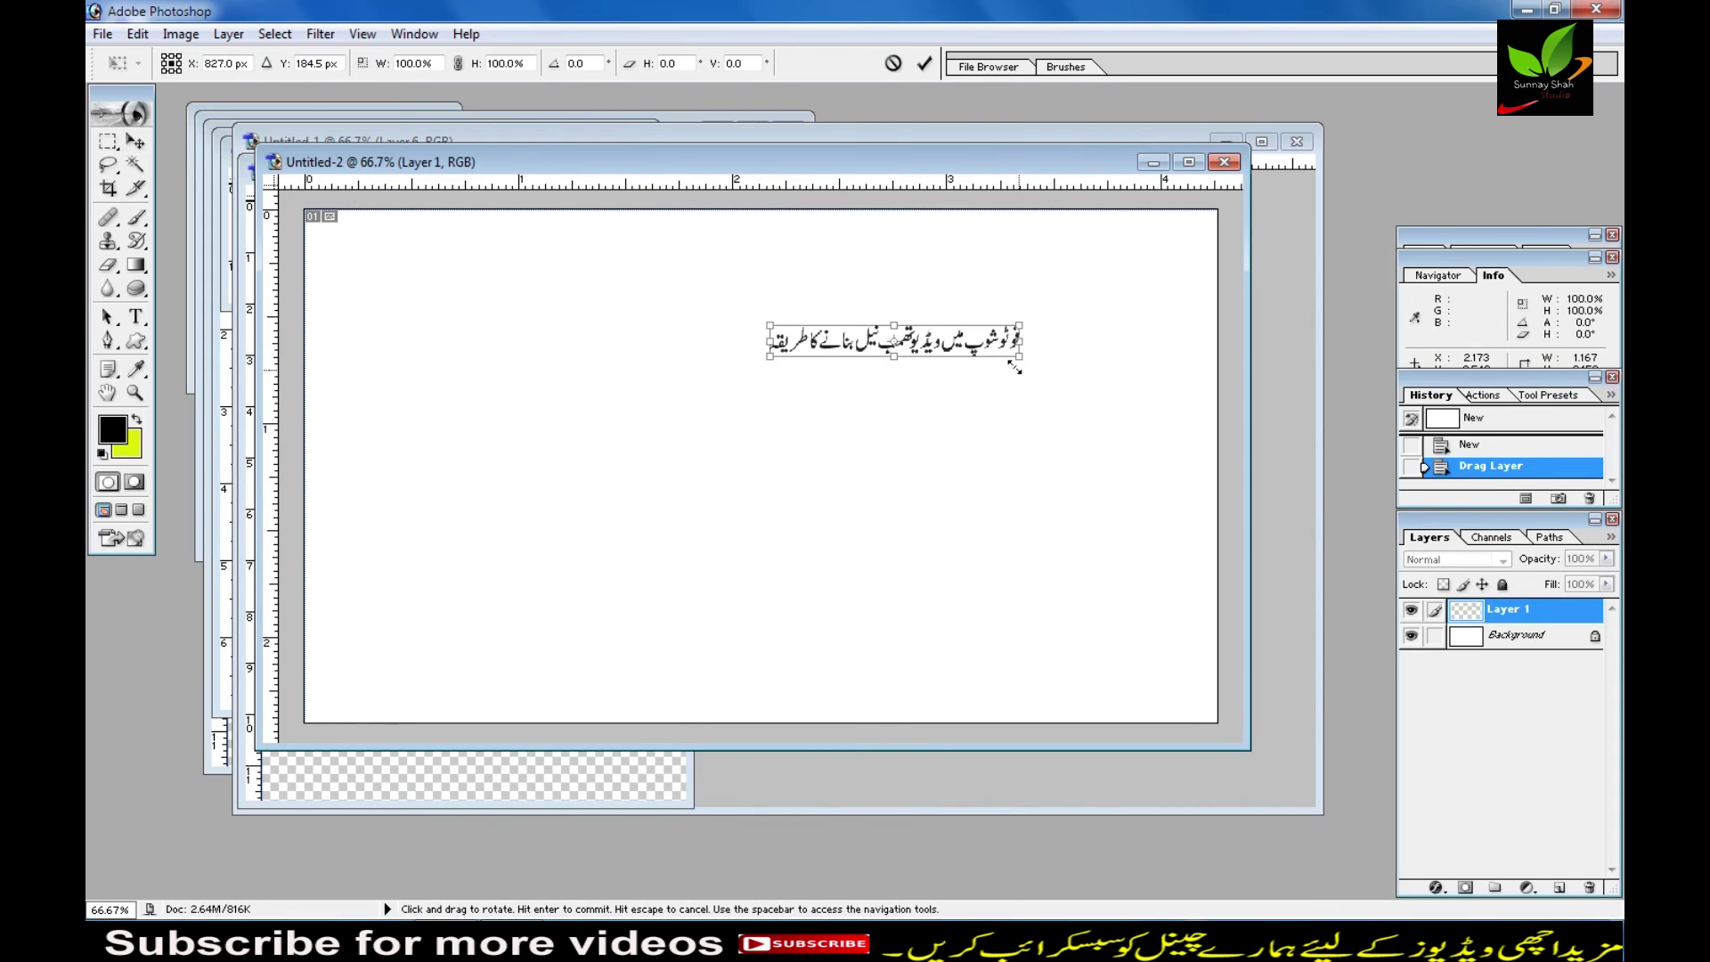
drag(1090, 413, 1167, 393)
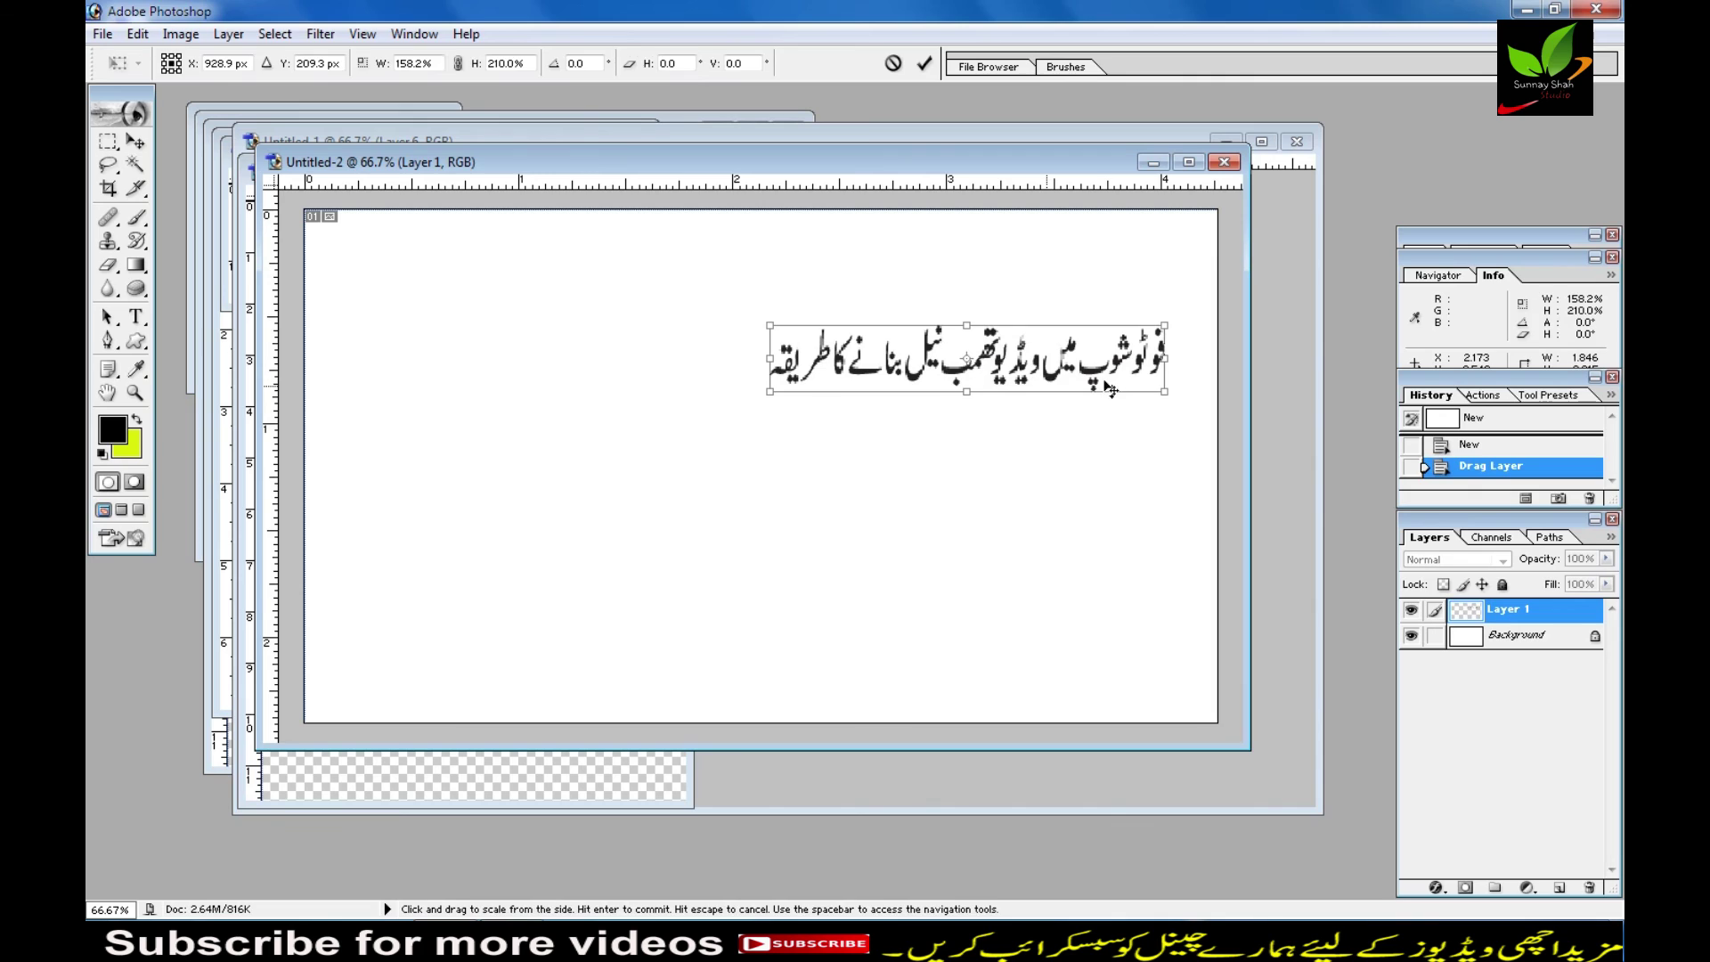
double_click(993, 368)
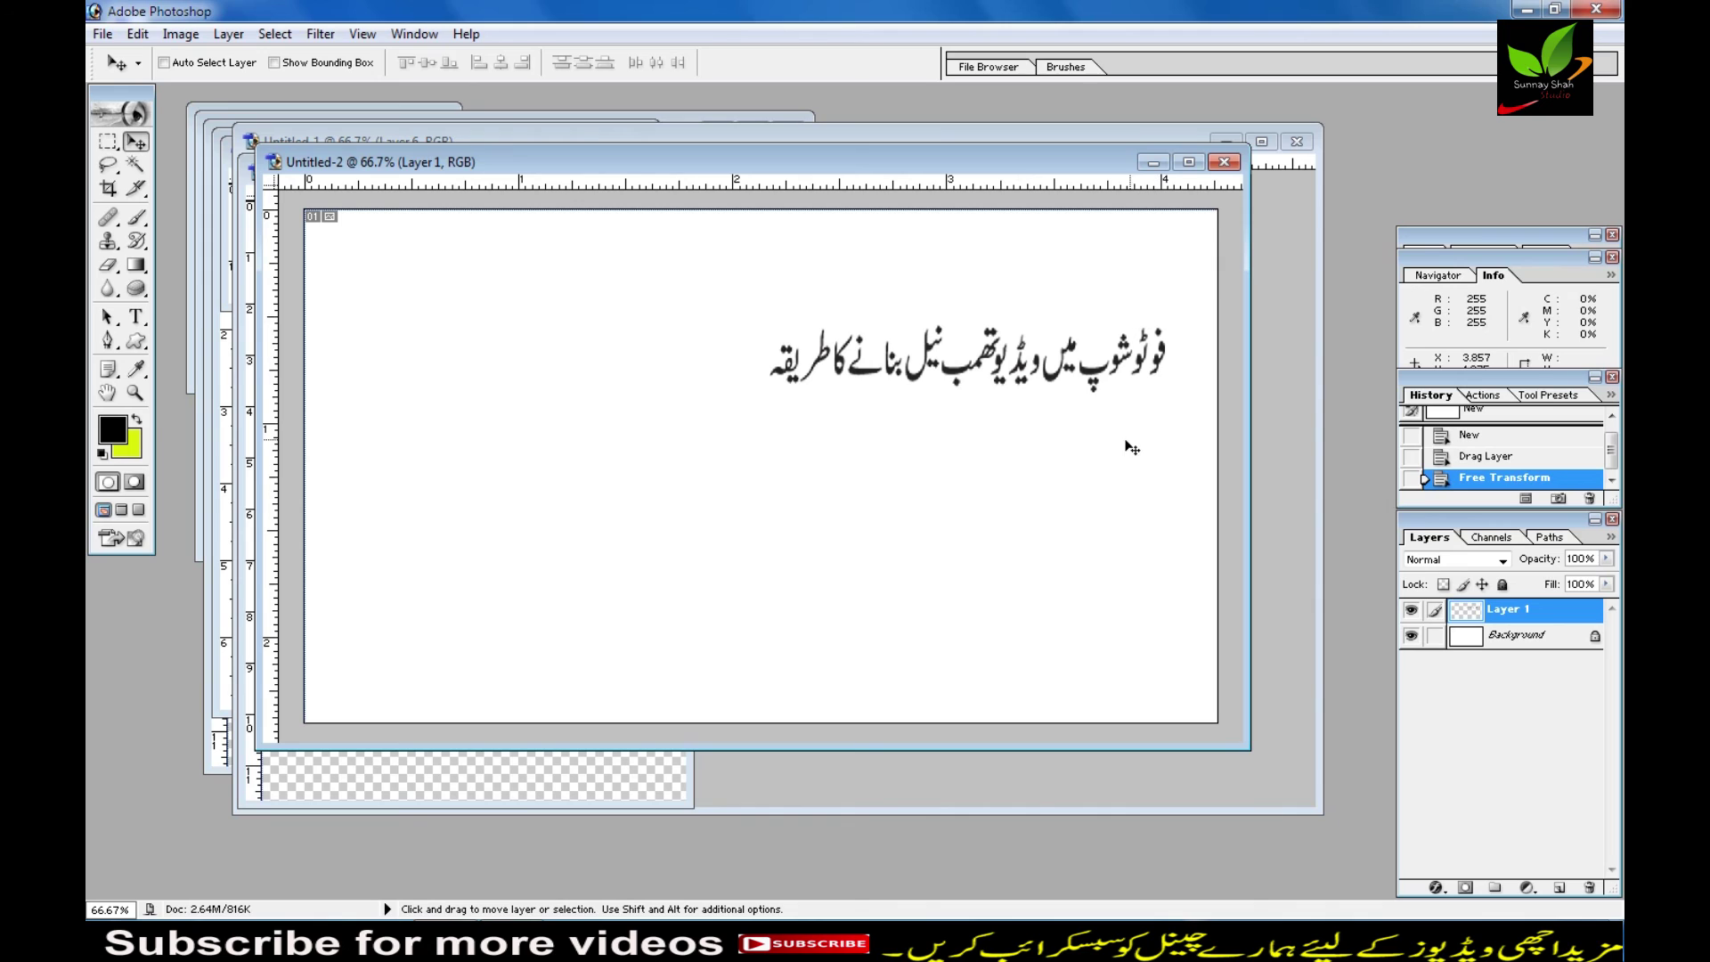
Step: Close the Untitled-2 document without saving and return to the Untitled-1 thumbnail design
click(1225, 159)
click(871, 363)
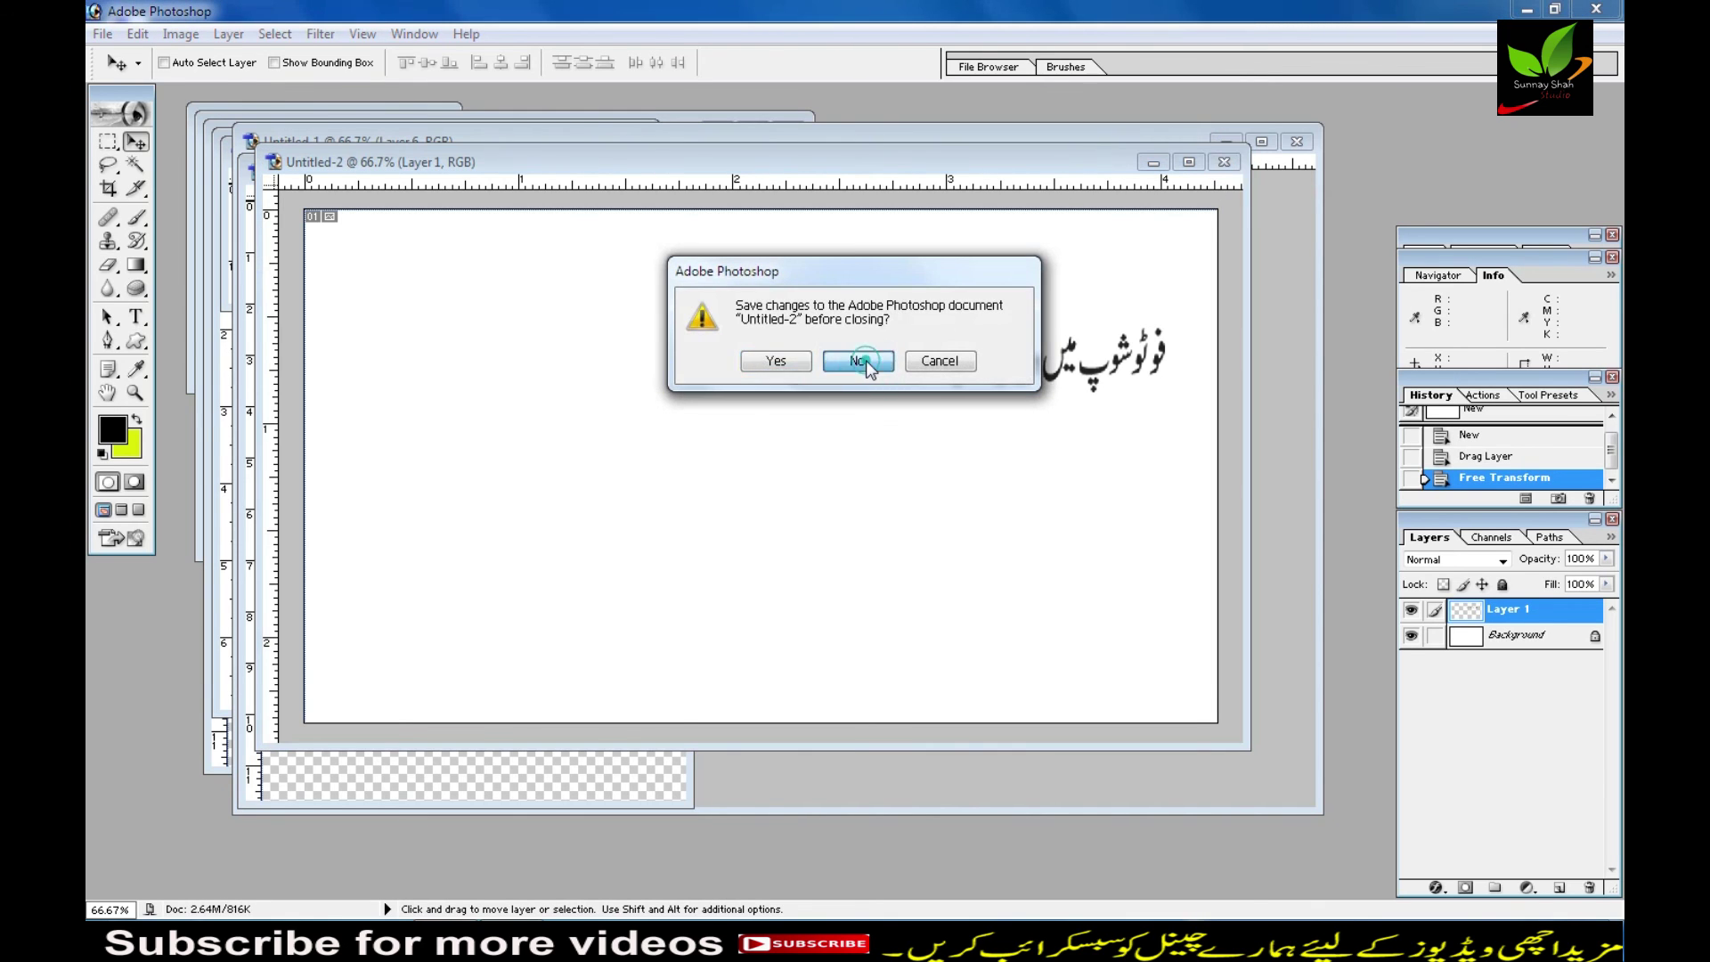
click(912, 153)
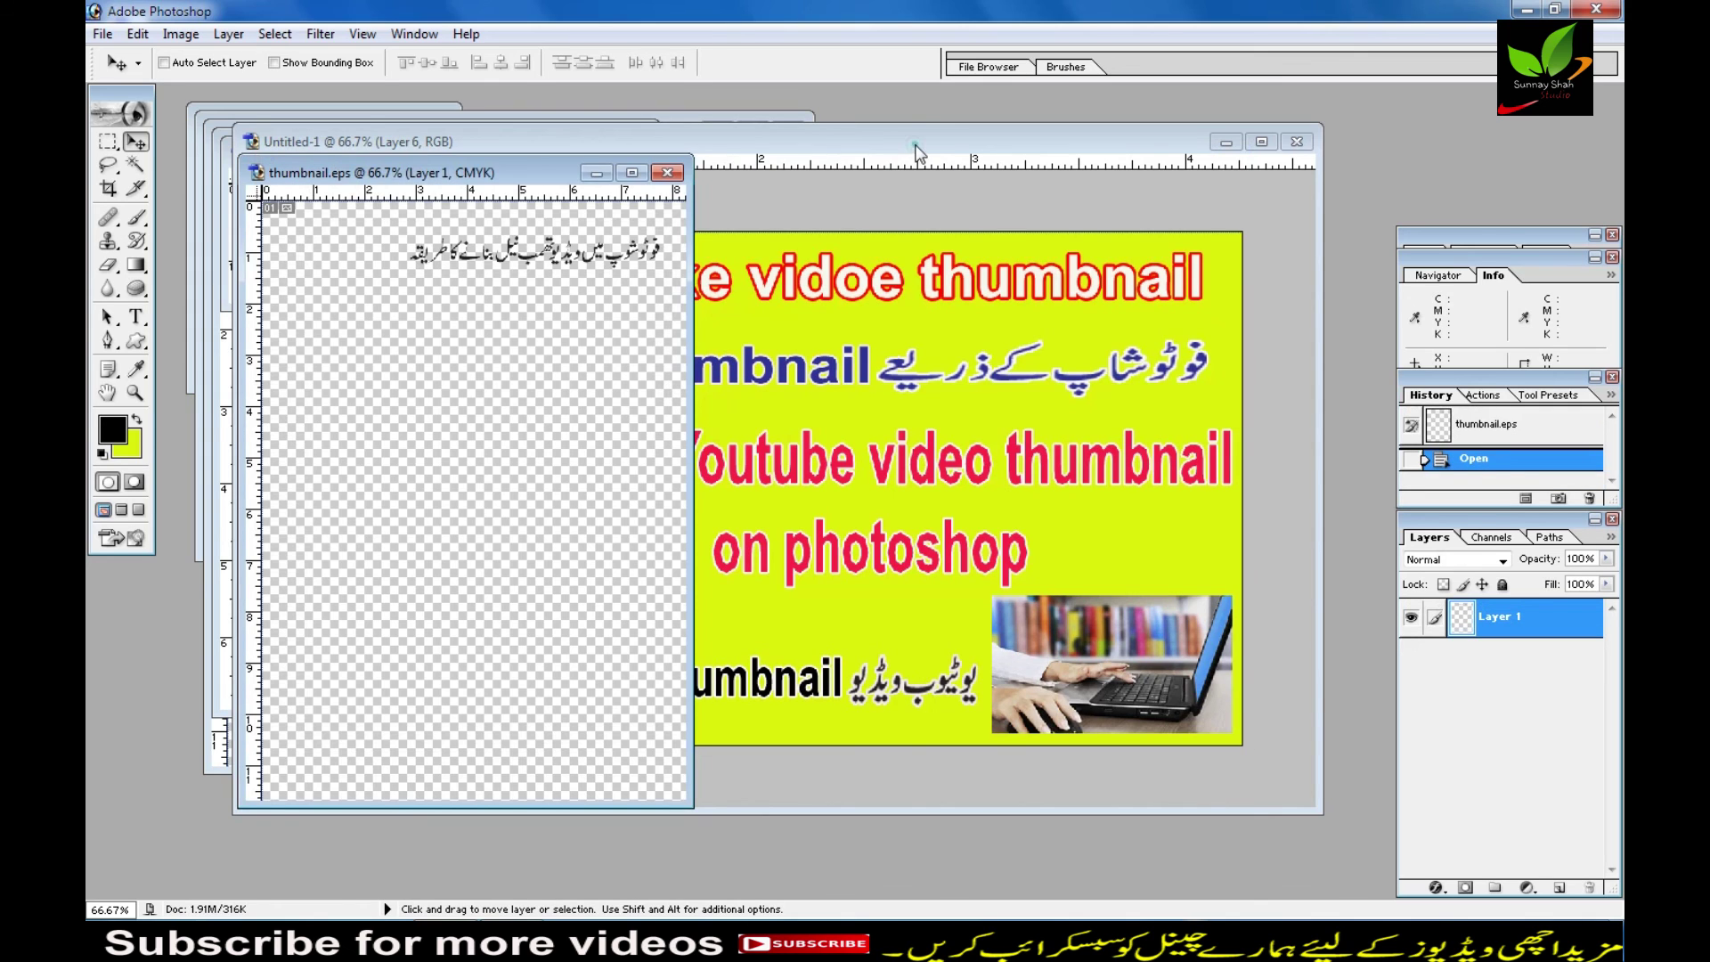